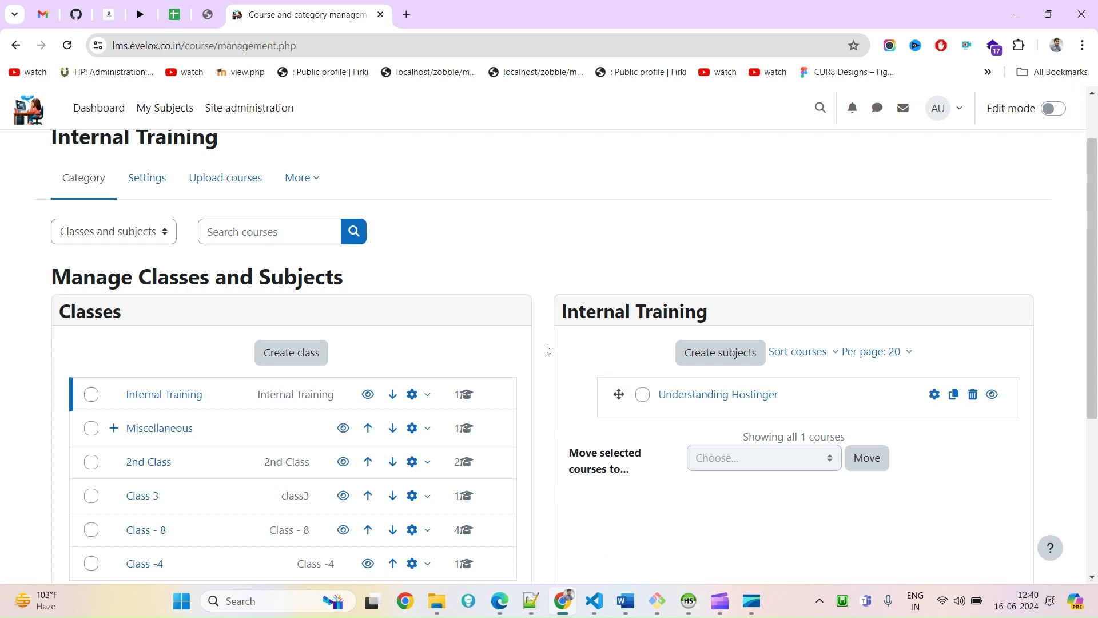
# Select the Understanding Hostinger course under Internal Training on Manage Classes and Subjects
pyautogui.scroll(-1, 544, 338)
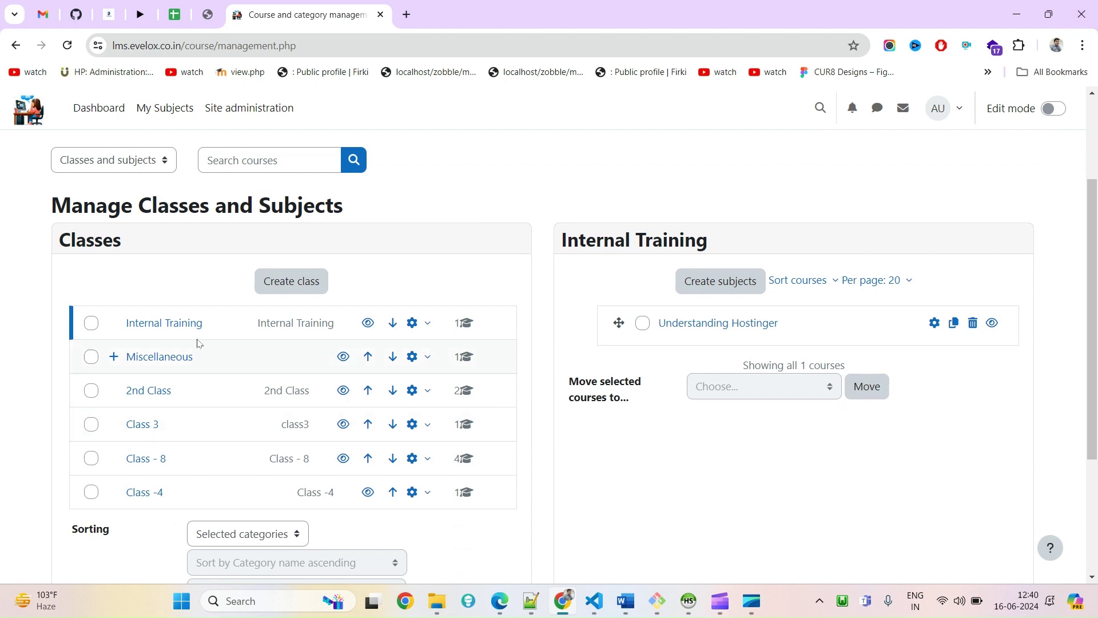
pyautogui.moveTo(238, 321); pyautogui.dragTo(129, 321)
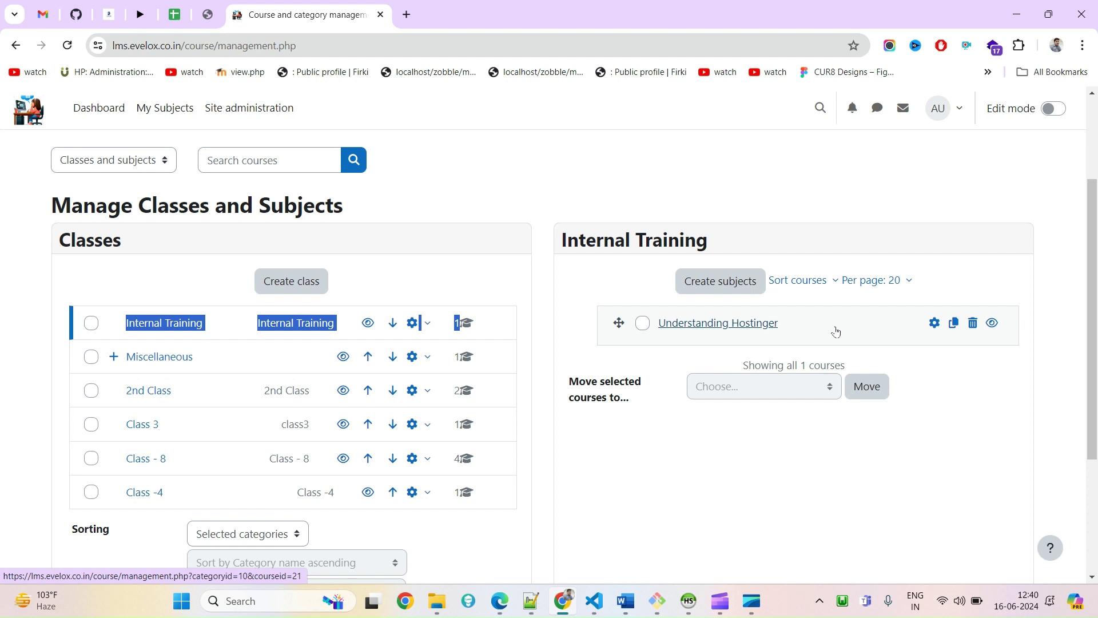
pyautogui.click(729, 323)
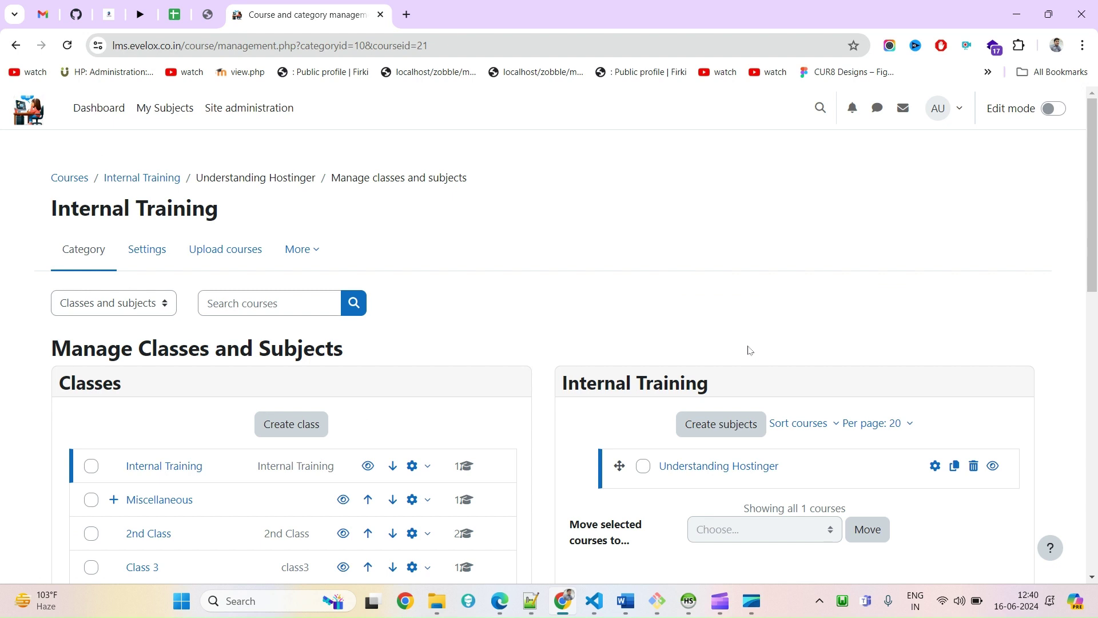
pyautogui.scroll(-2, 749, 350)
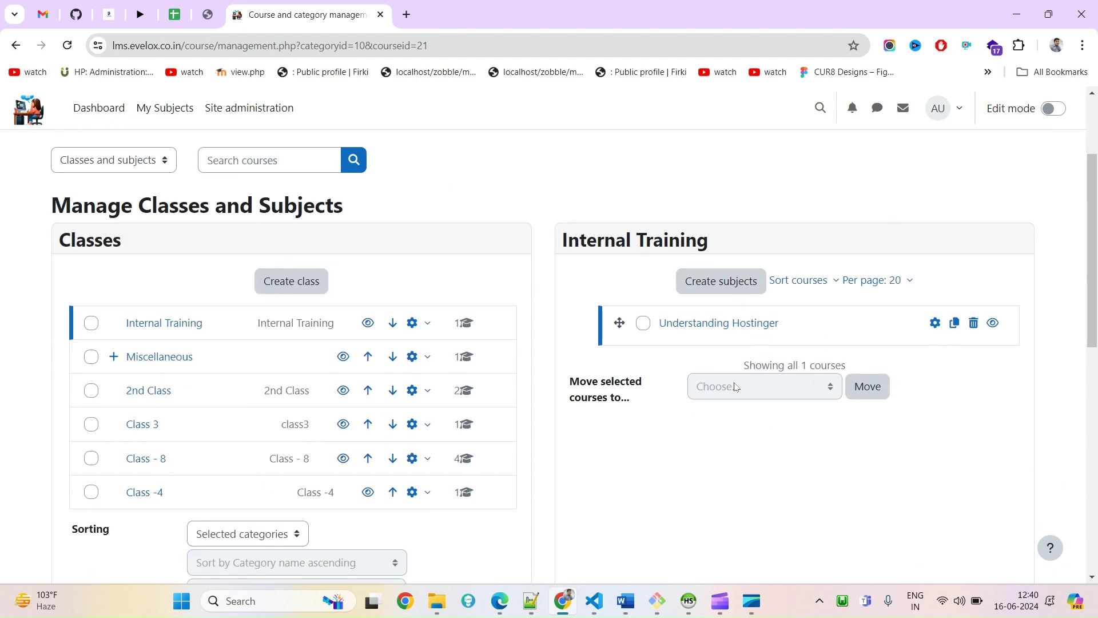
# Open the Understanding Hostinger course page and view its Participants
pyautogui.click(709, 328)
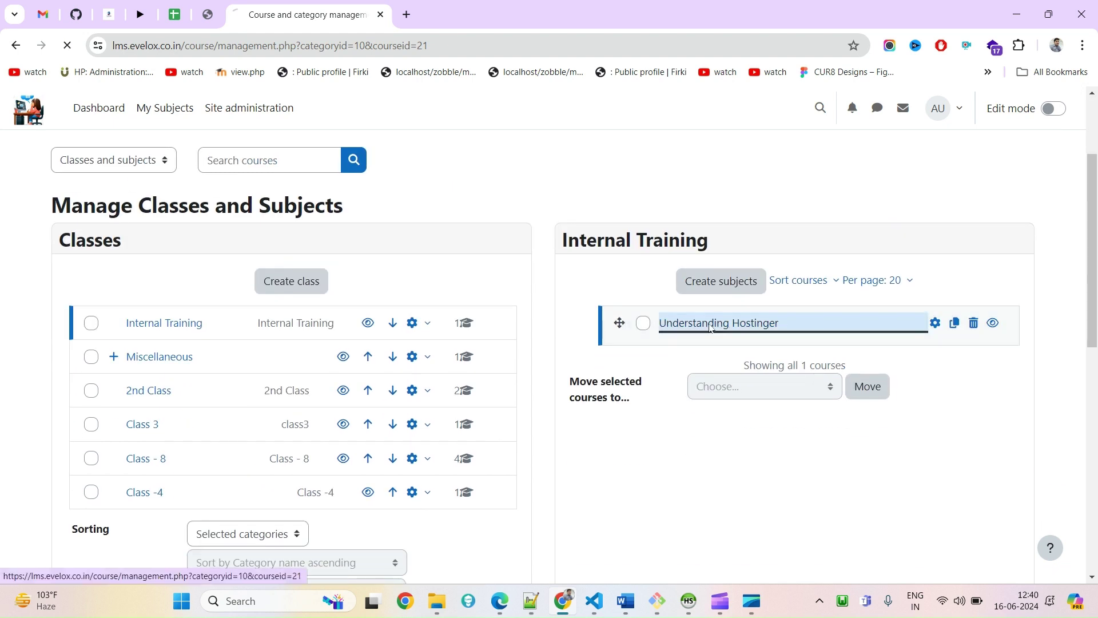
pyautogui.scroll(-10, 682, 350)
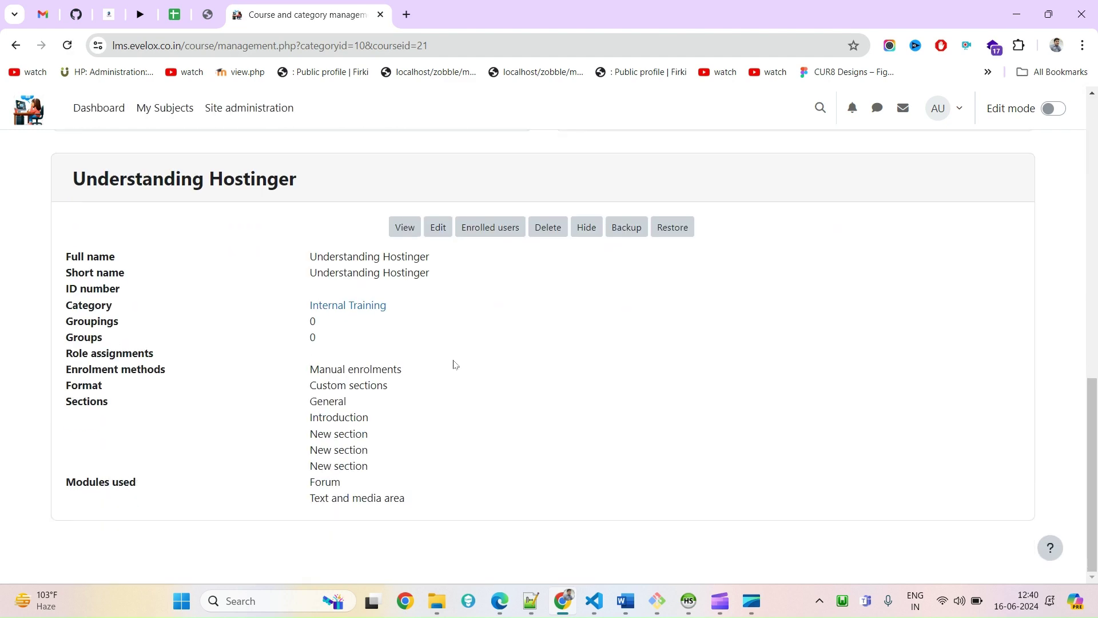
pyautogui.click(405, 228)
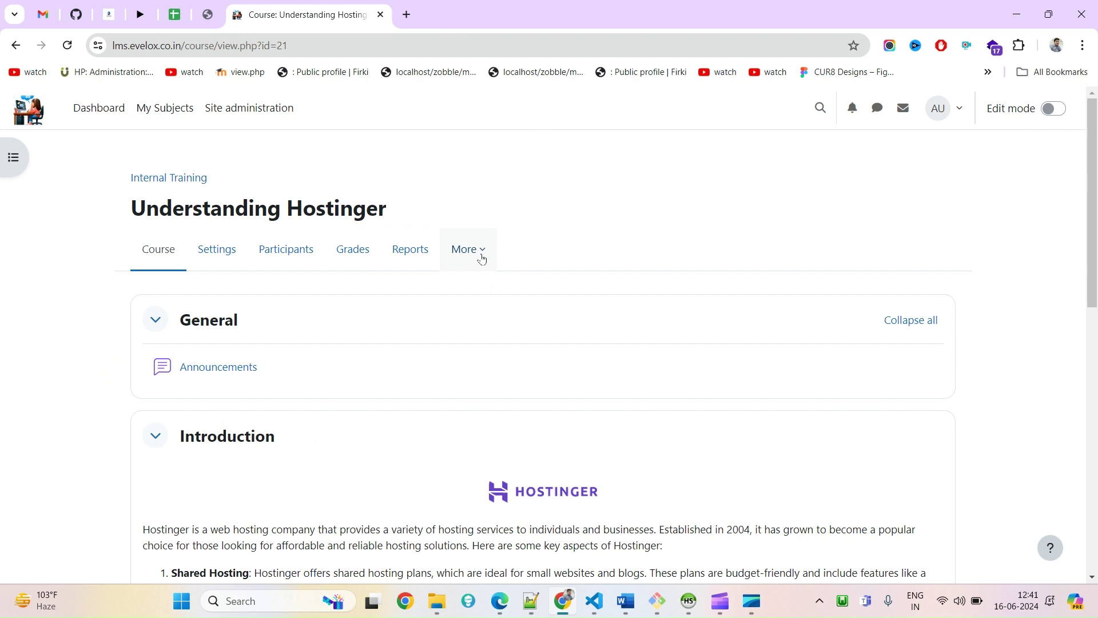
pyautogui.click(310, 258)
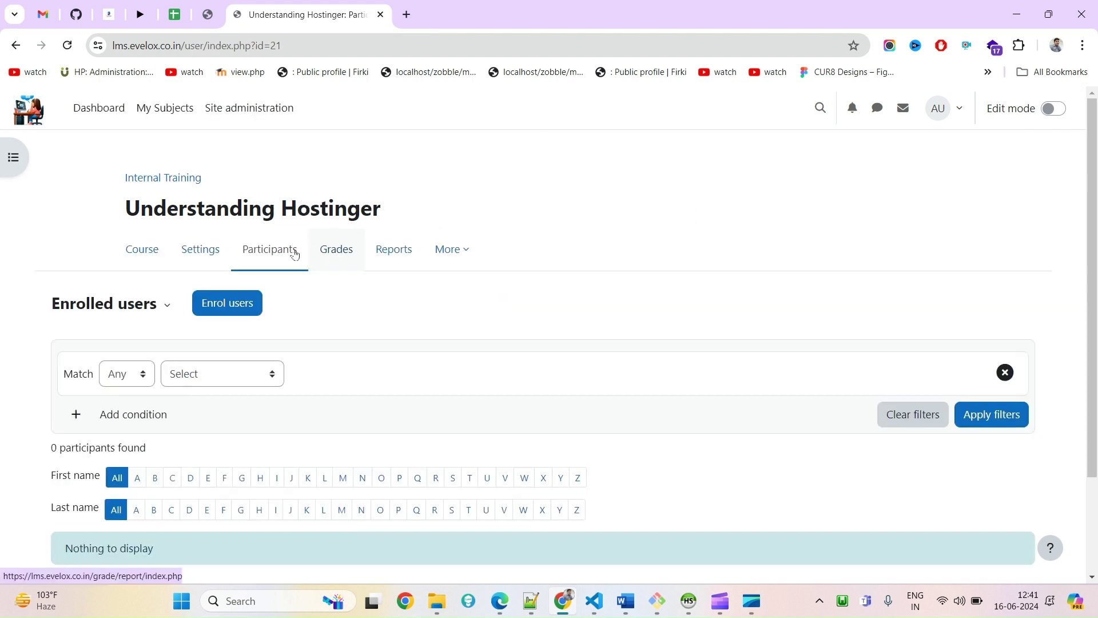
# Open the Enrolled users dropdown of participant-related pages
pyautogui.click(144, 313)
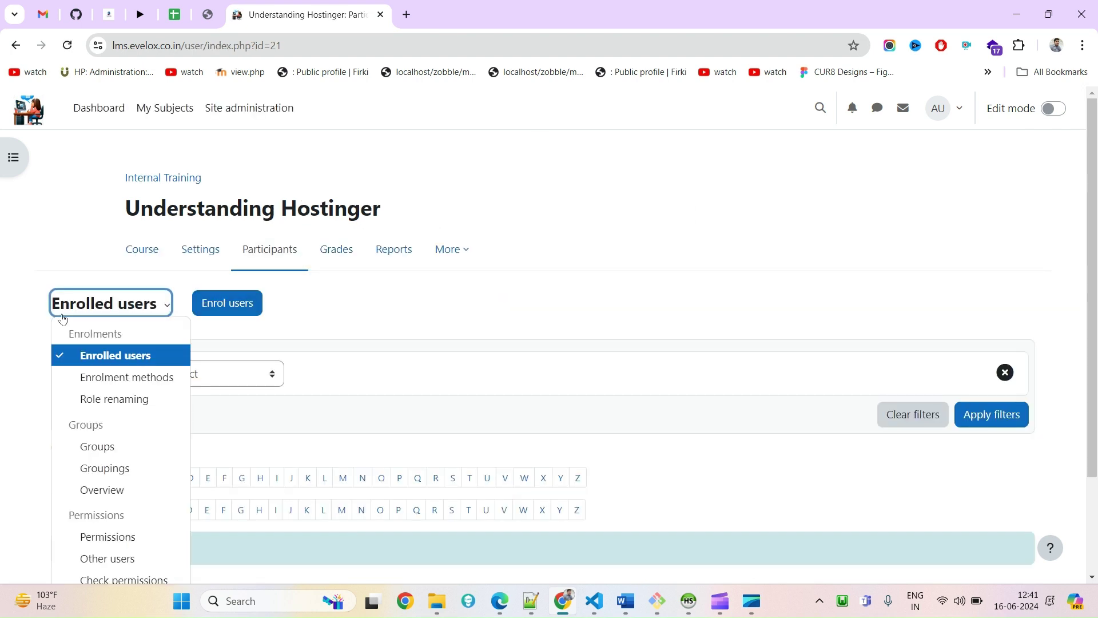
pyautogui.click(7, 340)
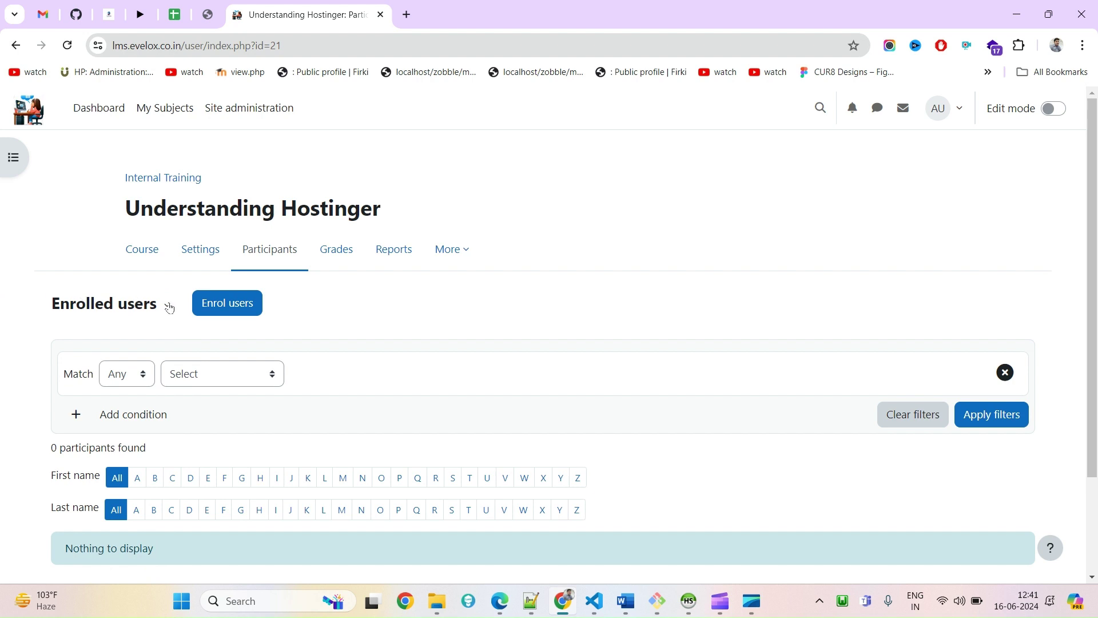
pyautogui.click(155, 309)
pyautogui.scroll(-2, 162, 314)
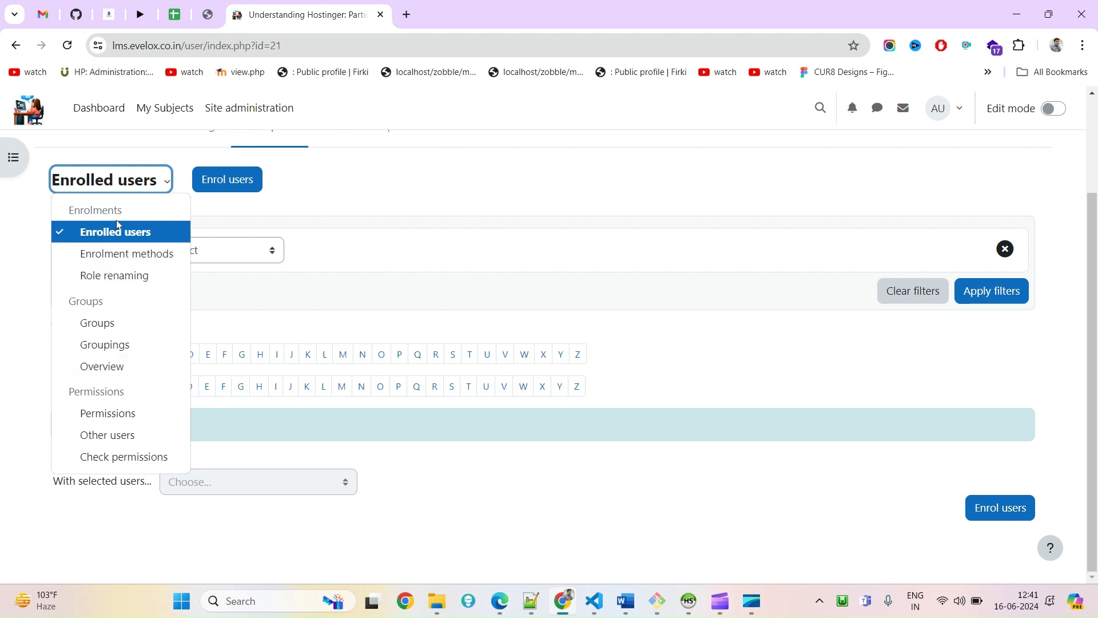
# Go to Enrolment methods and look over the add-method options without adding one
pyautogui.click(116, 259)
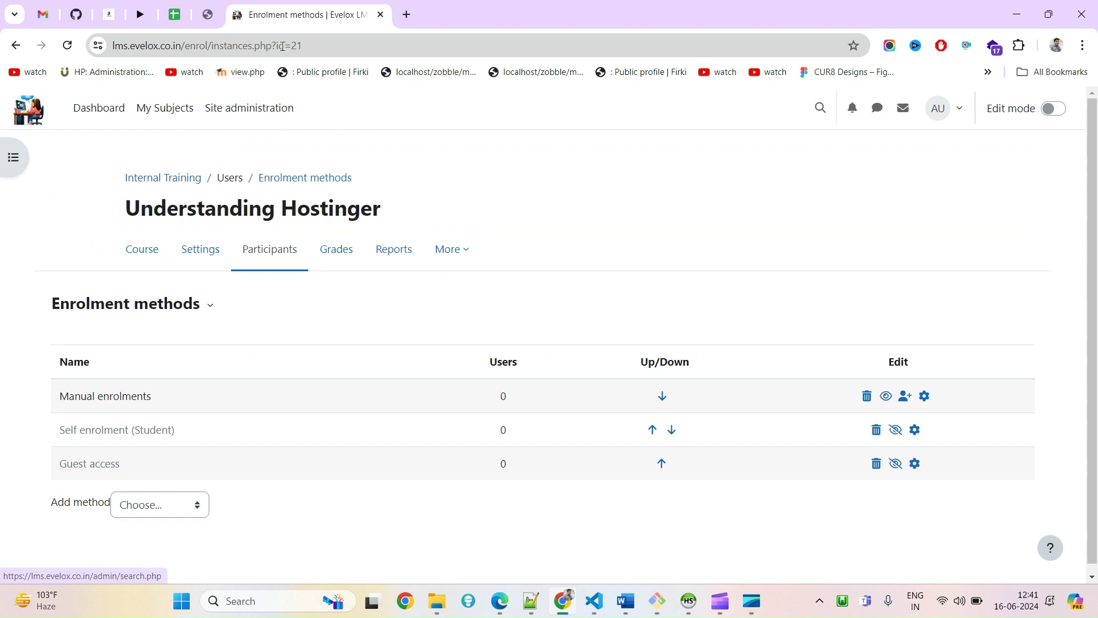
pyautogui.moveTo(378, 186); pyautogui.dragTo(260, 179)
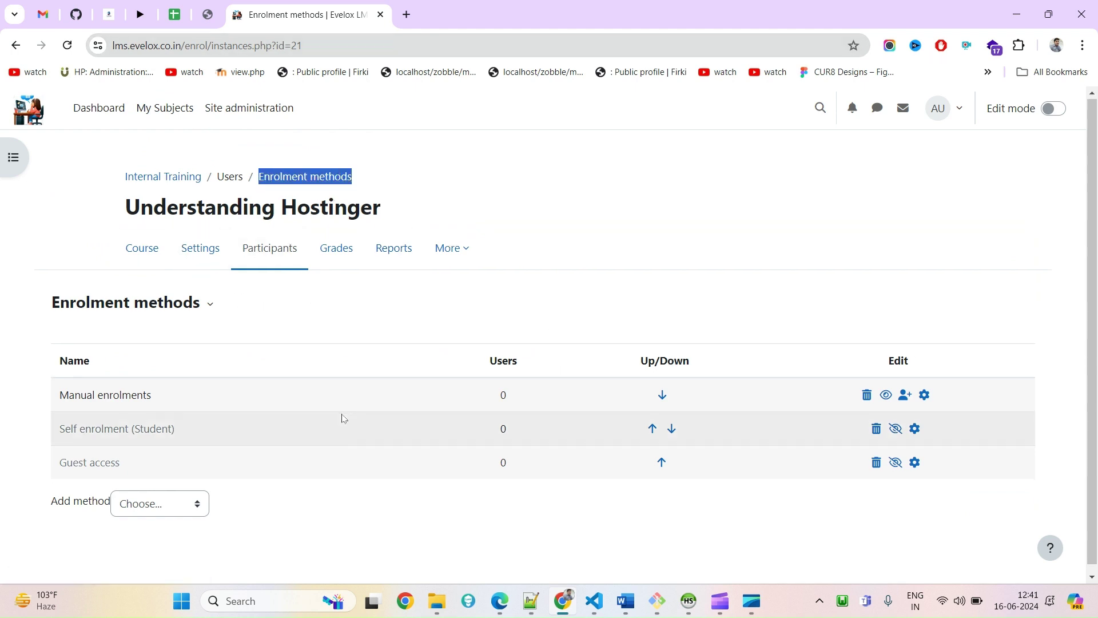
pyautogui.scroll(-1, 196, 385)
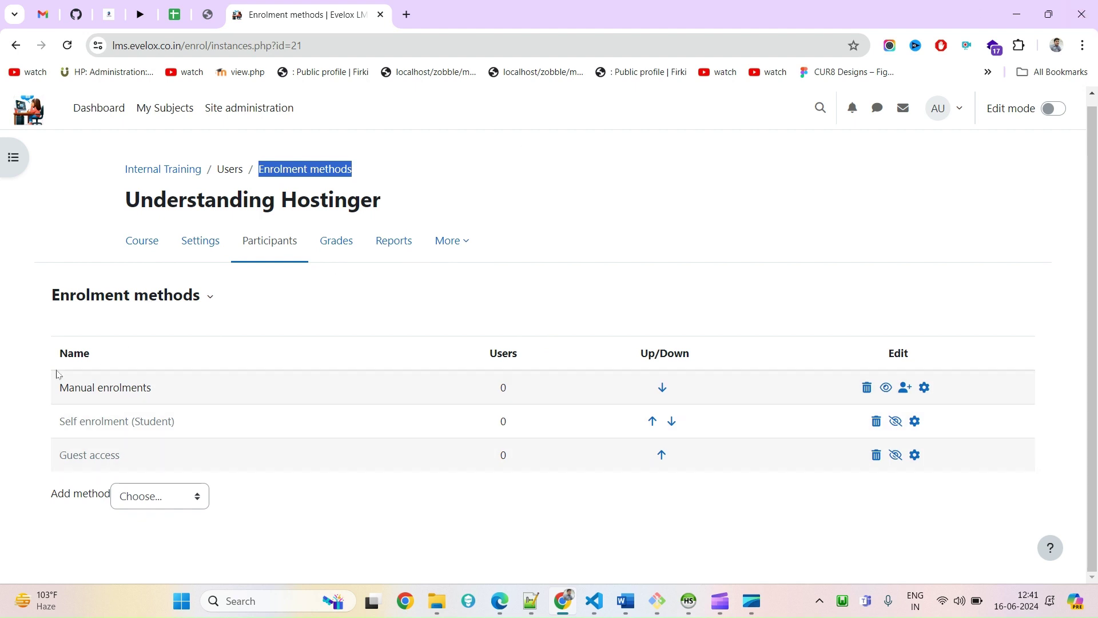
pyautogui.moveTo(54, 378); pyautogui.dragTo(216, 464)
pyautogui.click(160, 496)
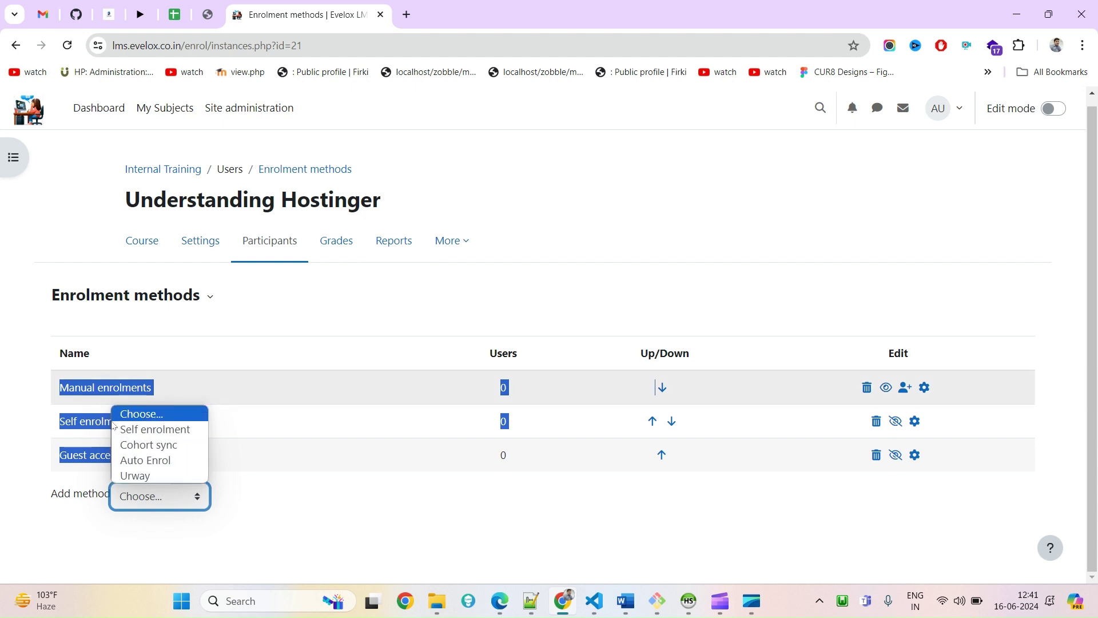
pyautogui.click(382, 476)
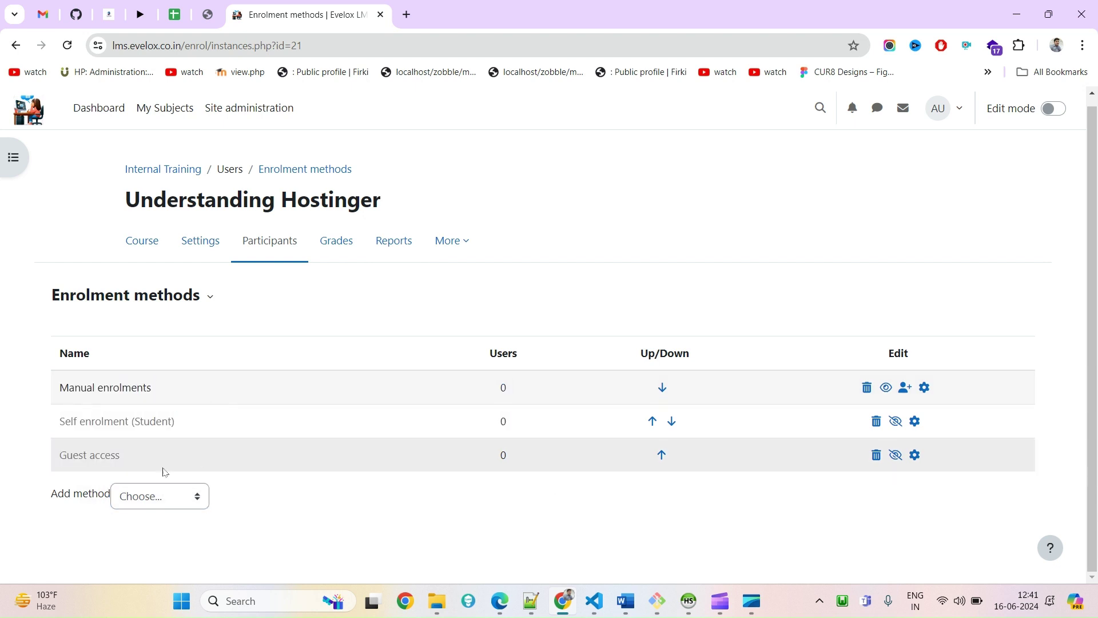
# Enable the Self enrolment (Student) method via its crossed-eye icon
pyautogui.doubleClick(70, 423)
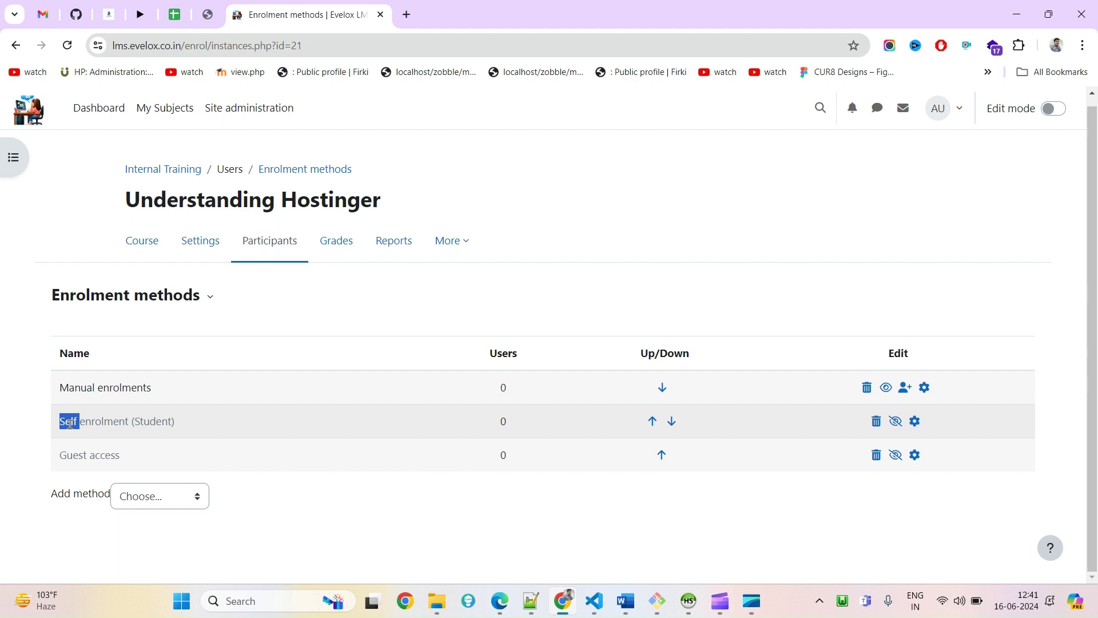
pyautogui.moveTo(69, 424); pyautogui.dragTo(97, 424)
pyautogui.click(175, 421)
pyautogui.doubleClick(150, 423)
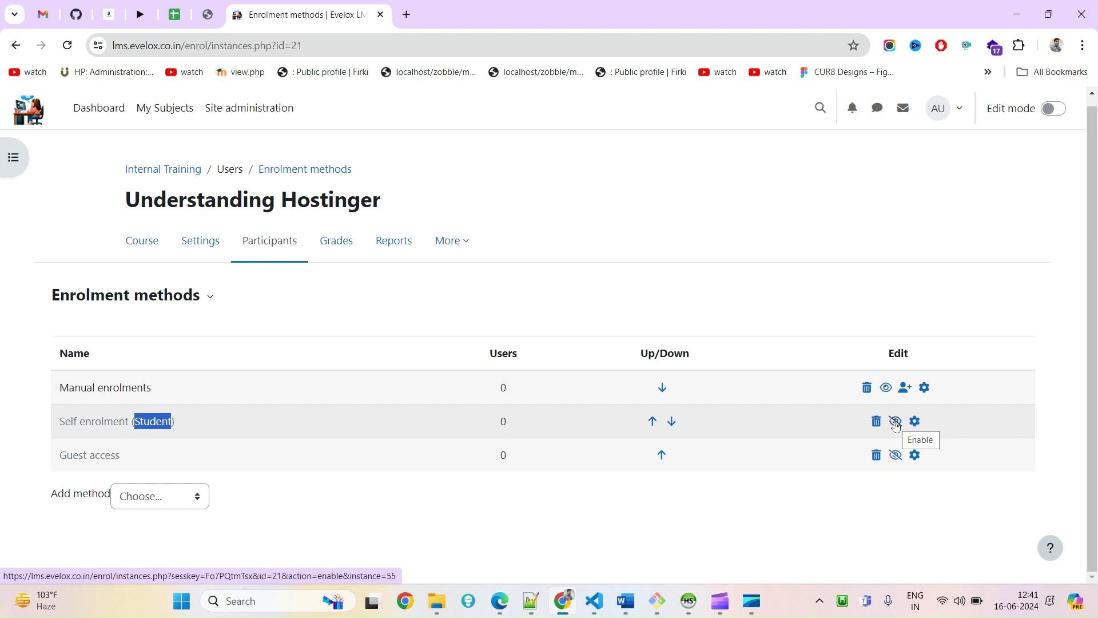
pyautogui.click(896, 422)
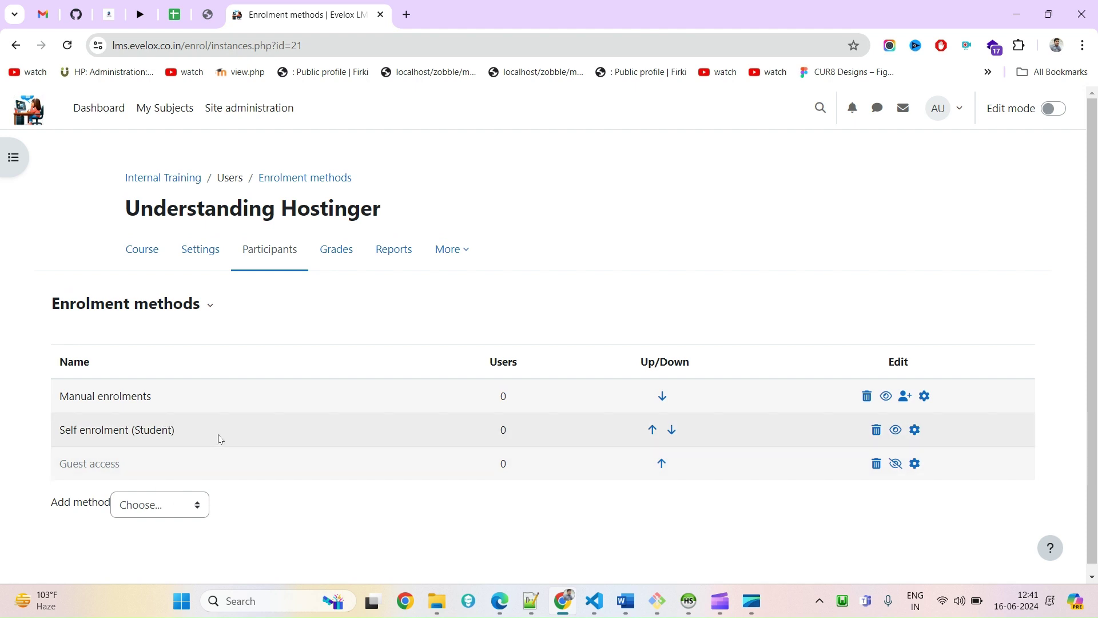
pyautogui.moveTo(172, 432)
pyautogui.mouseDown()
pyautogui.moveTo(63, 428)
pyautogui.moveTo(172, 430)
pyautogui.mouseUp()
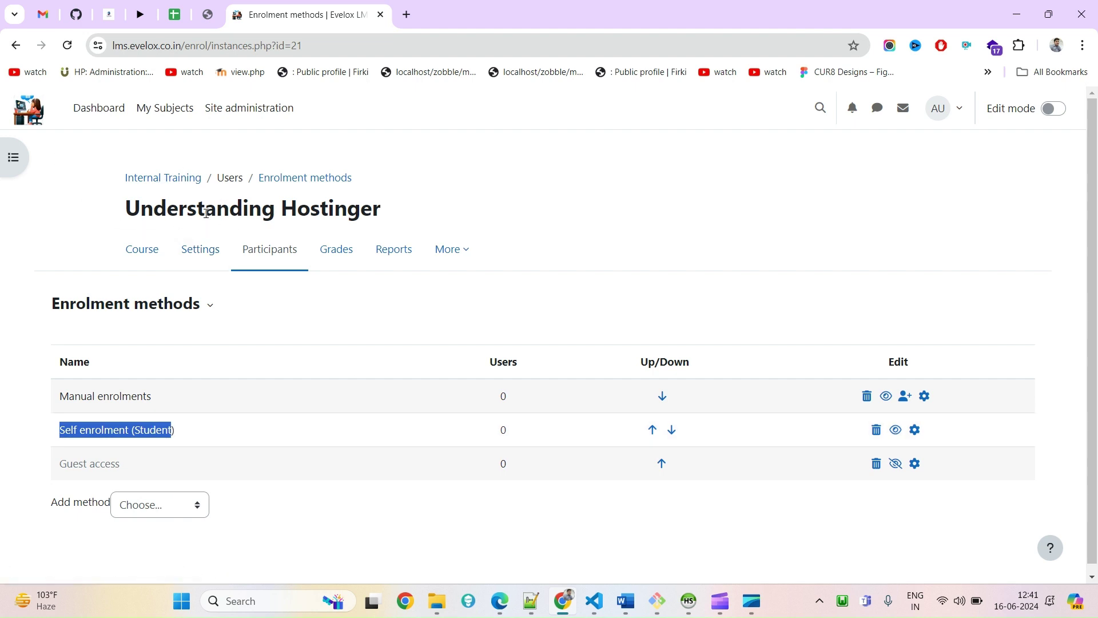
# In a new dashboard tab, go to Site administration > Users > Add a new user
pyautogui.middleClick(113, 109)
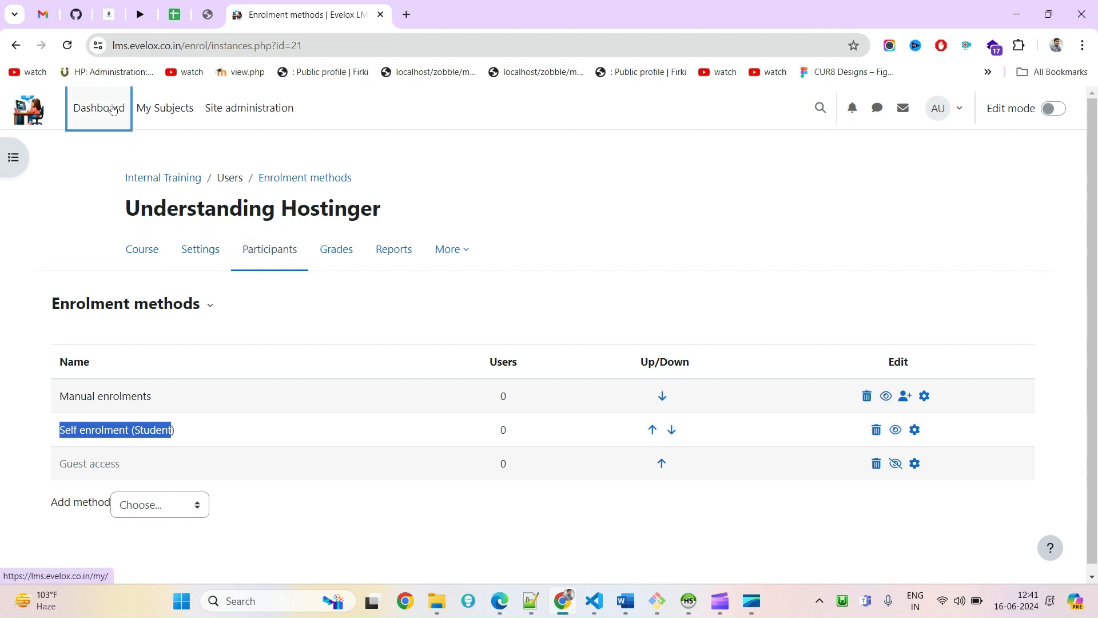
pyautogui.click(490, 7)
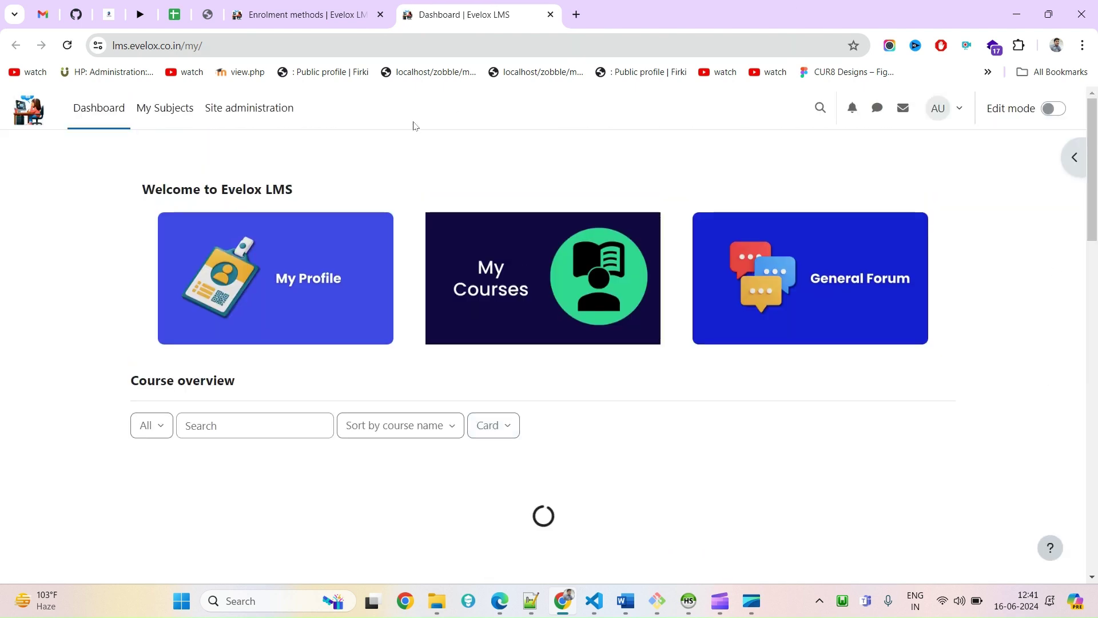
pyautogui.click(274, 116)
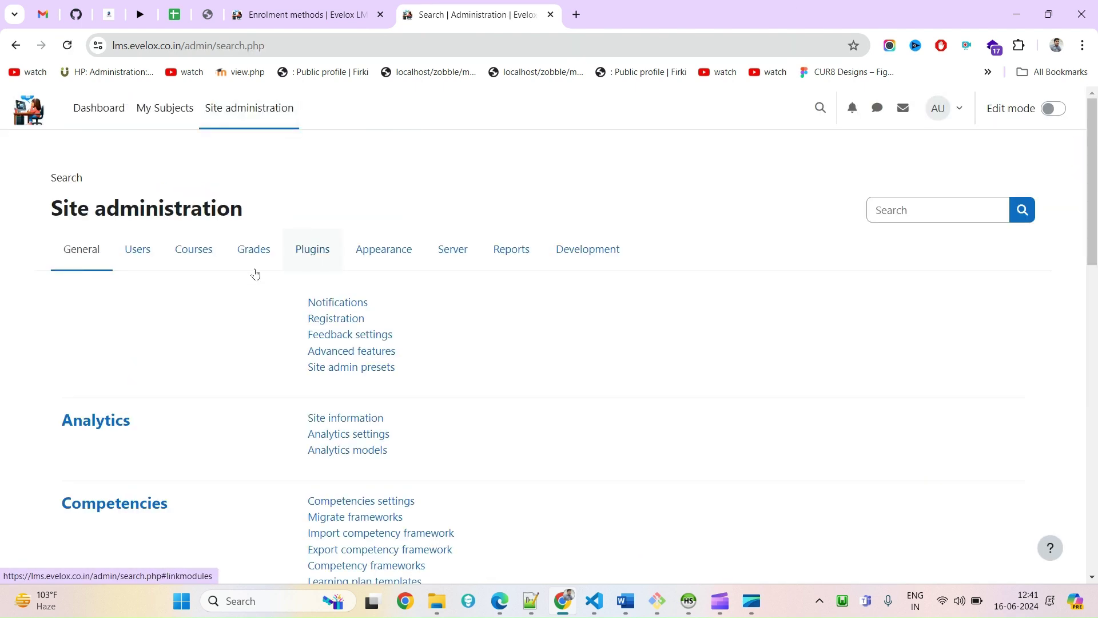
pyautogui.click(150, 254)
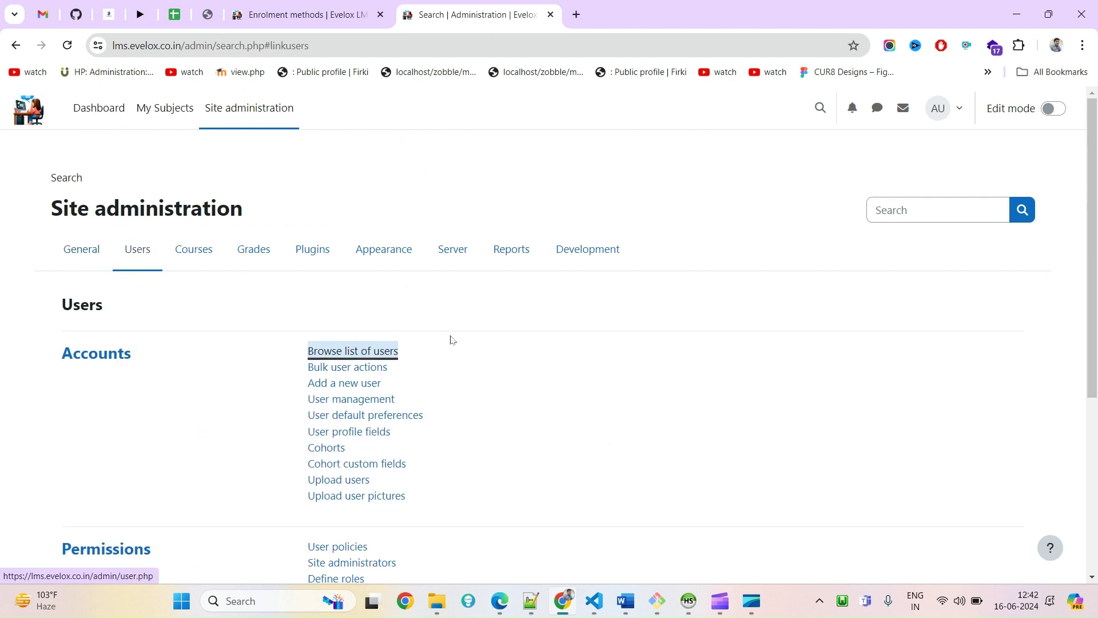
pyautogui.click(361, 384)
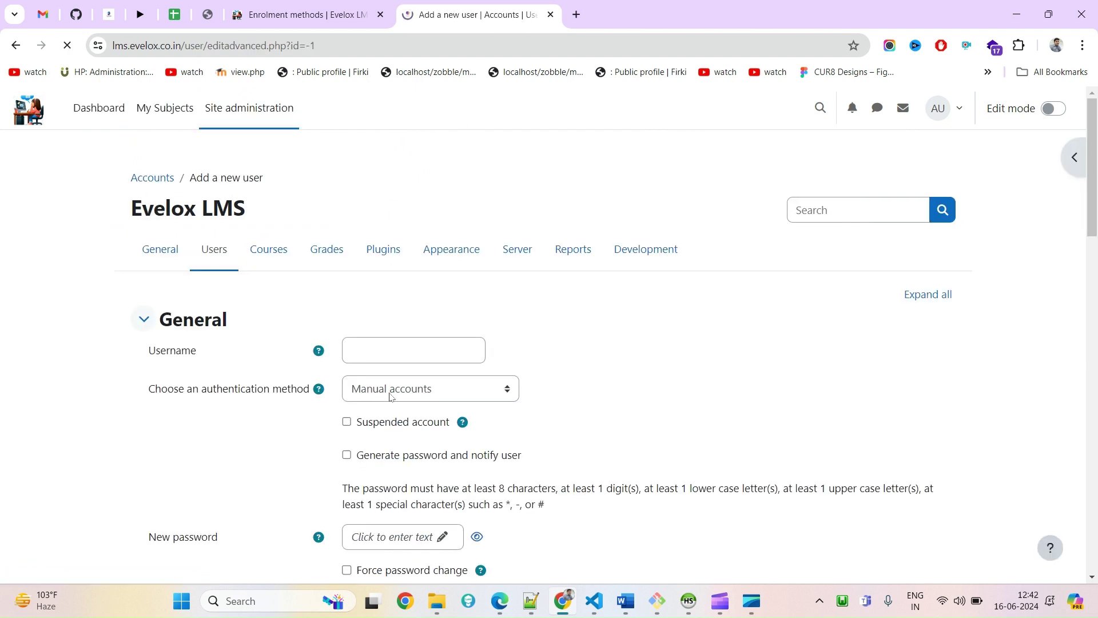
# Enter the learner's e-mail address as the username and copy it
pyautogui.scroll(-2, 399, 294)
pyautogui.click(409, 211)
pyautogui.write('t')
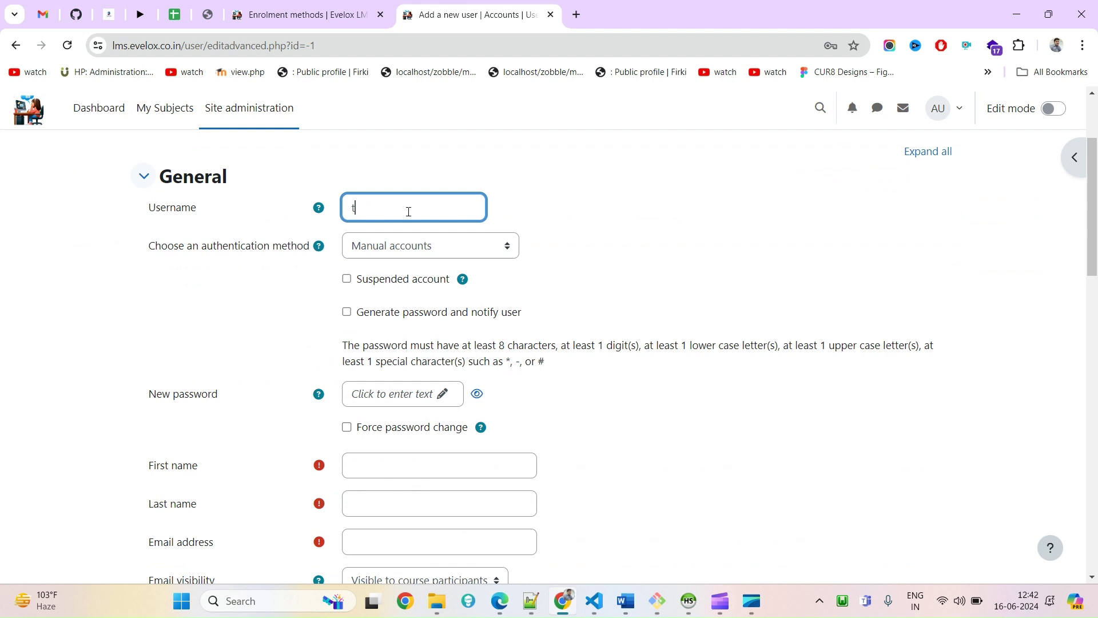
pyautogui.write('estlearn02')
pyautogui.hotkey('ctrl', 'a')
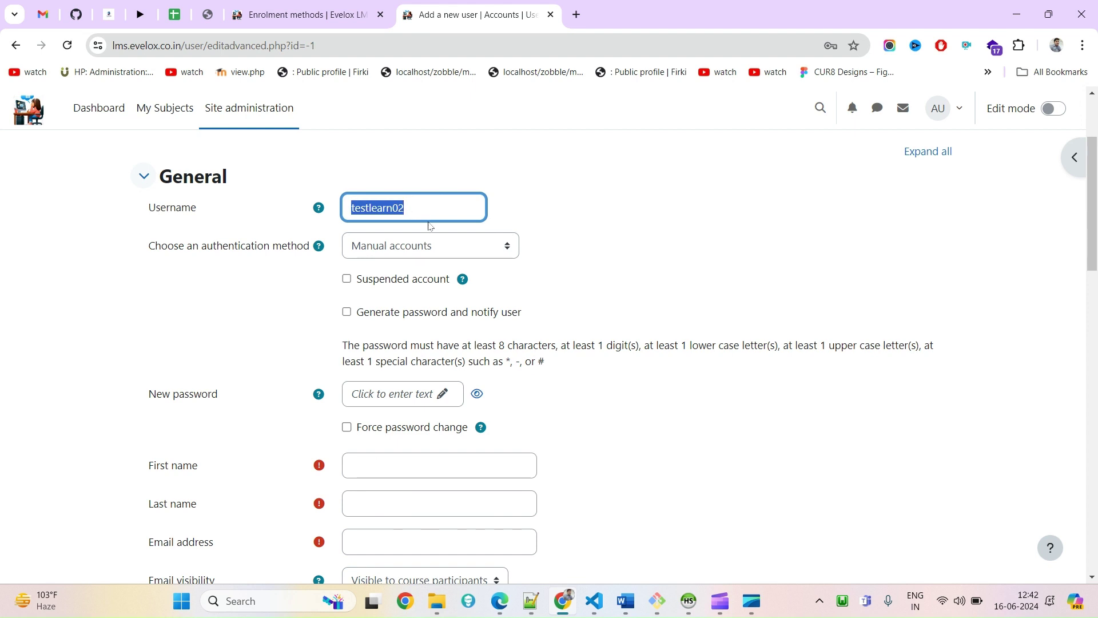
pyautogui.click(433, 206)
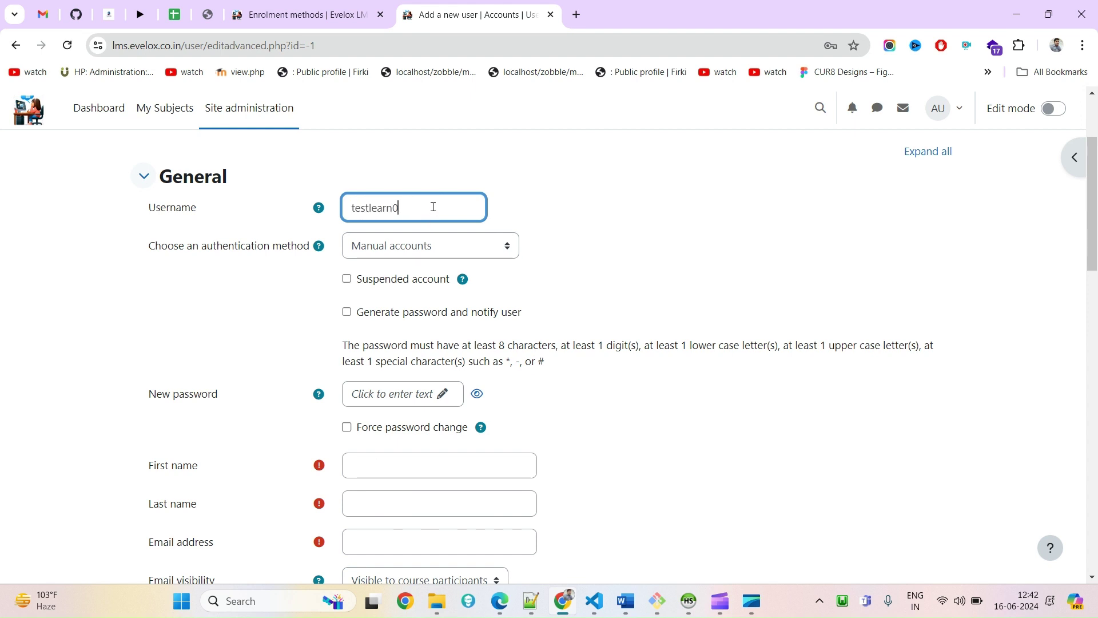
pyautogui.press('BackSpace')
pyautogui.press('BackSpace')
pyautogui.press('BackSpace')
pyautogui.hotkey('ctrl', 'a')
pyautogui.hotkey('ctrl', 'c')
pyautogui.scroll(-1, 418, 455)
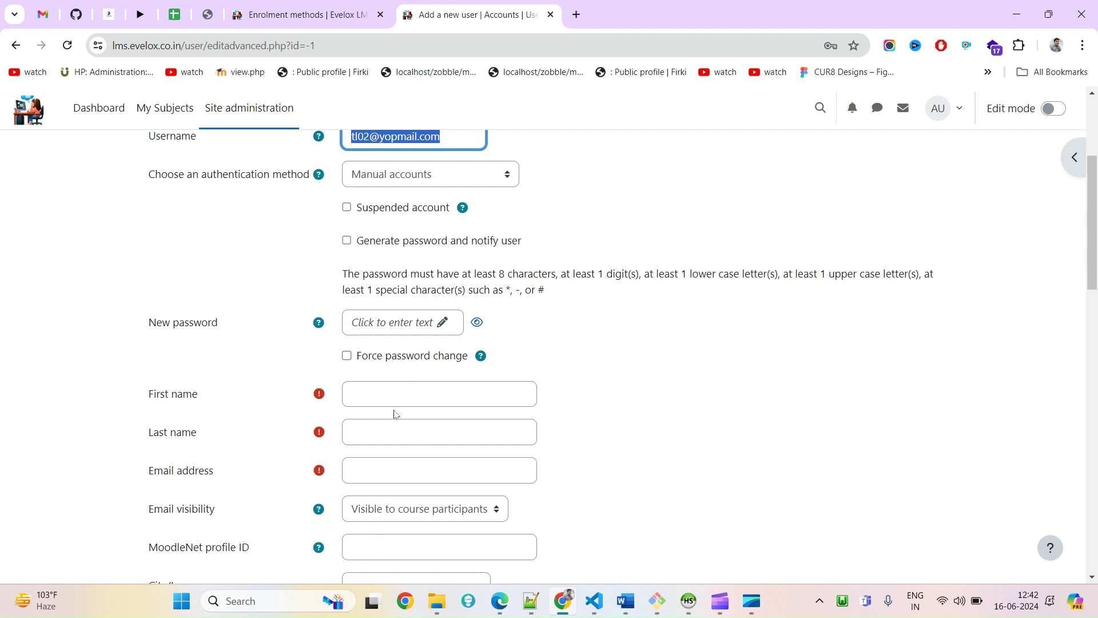
# Fill First name from the address's local part, a last name, and paste the e-mail address
pyautogui.click(391, 393)
pyautogui.rightClick(392, 392)
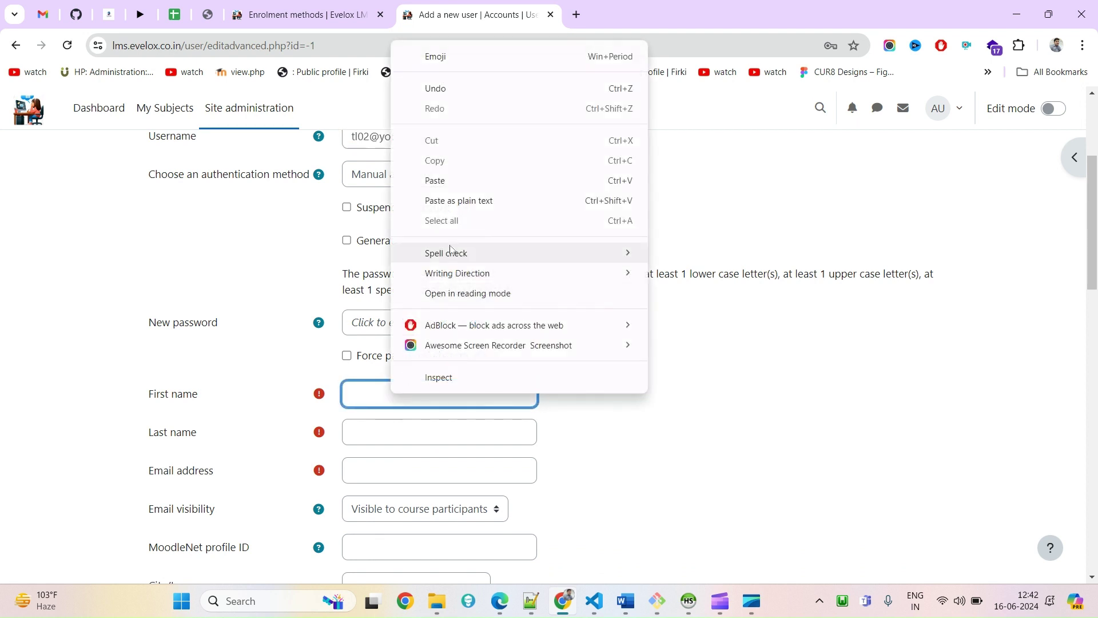
pyautogui.click(452, 180)
pyautogui.moveTo(373, 396); pyautogui.dragTo(469, 393)
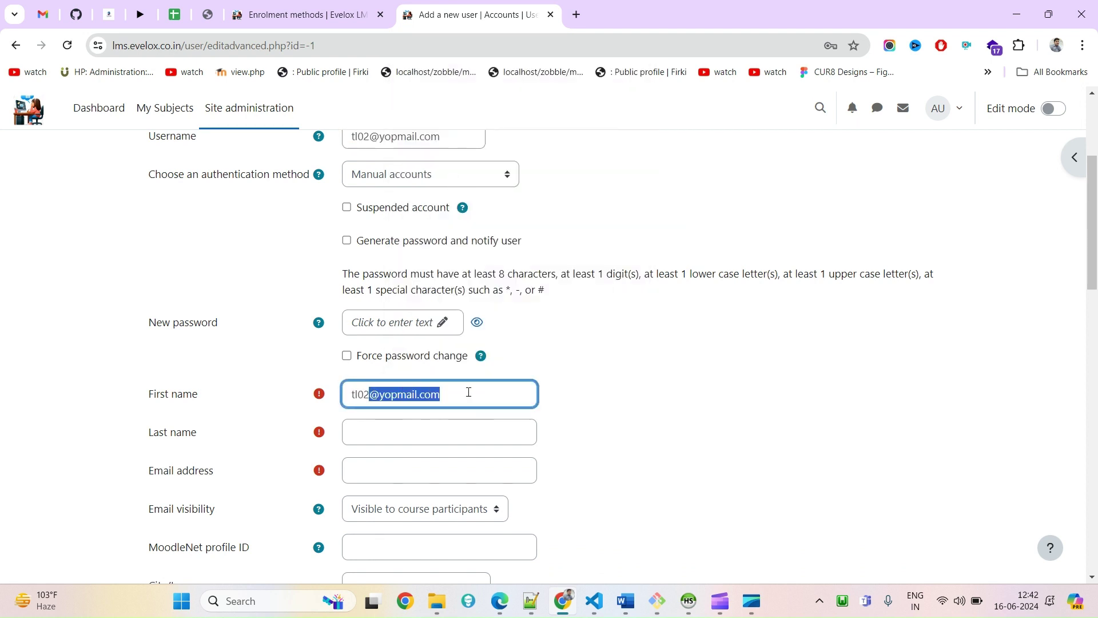
pyautogui.press('BackSpace')
pyautogui.press('Tab')
pyautogui.write('stu')
pyautogui.press('Tab')
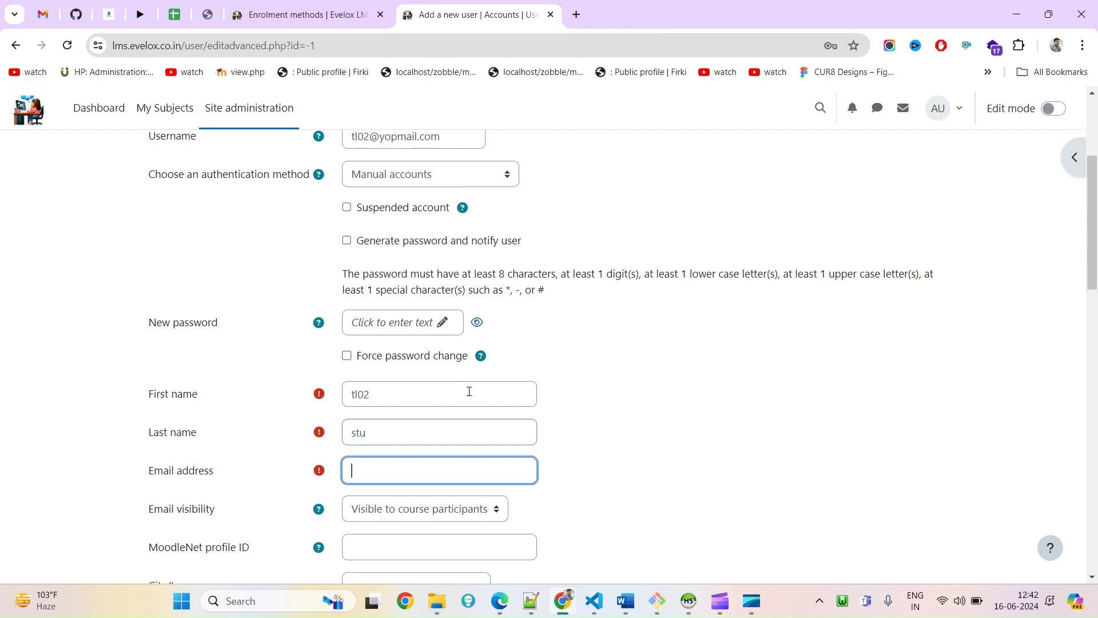
pyautogui.hotkey('ctrl', 'v')
pyautogui.scroll(-4, 452, 501)
pyautogui.scroll(-10, 452, 501)
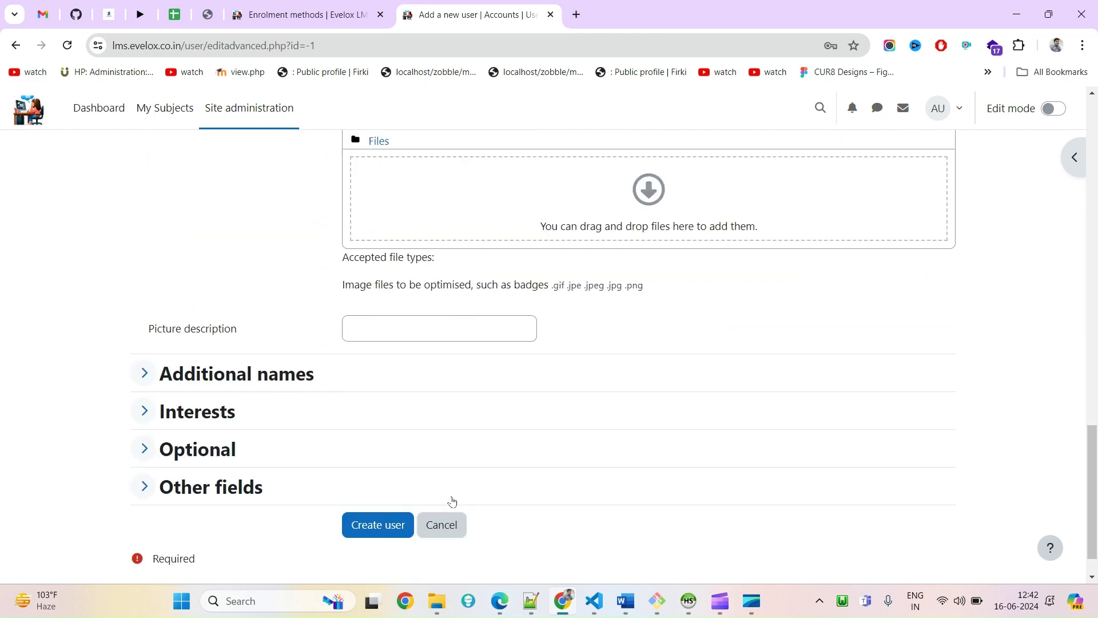
pyautogui.scroll(13, 454, 503)
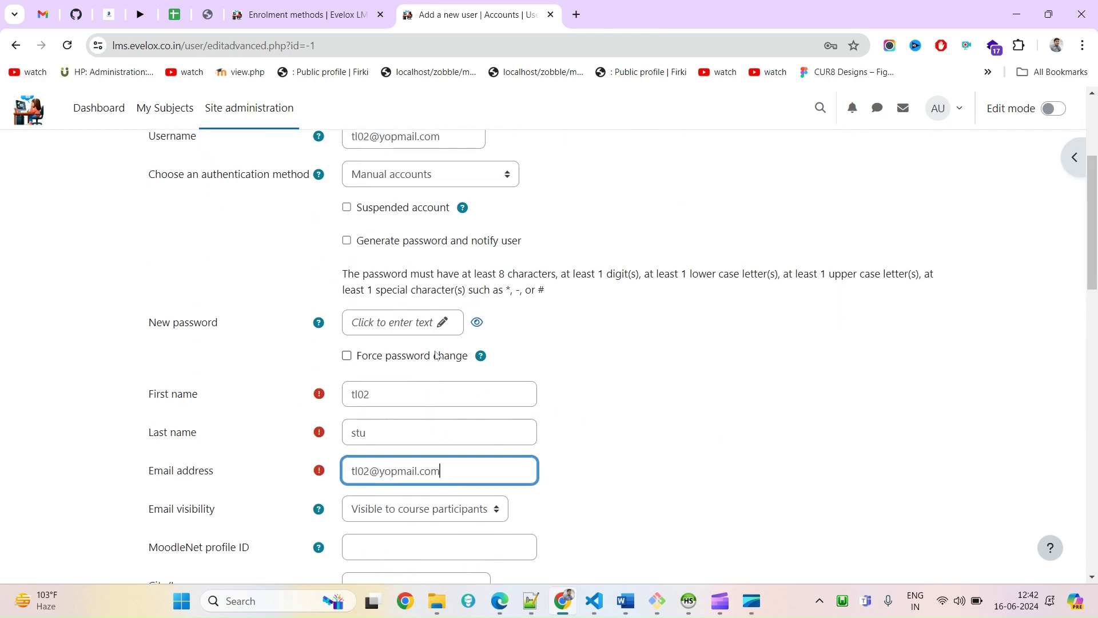
# Set the account password and create the user
pyautogui.click(443, 329)
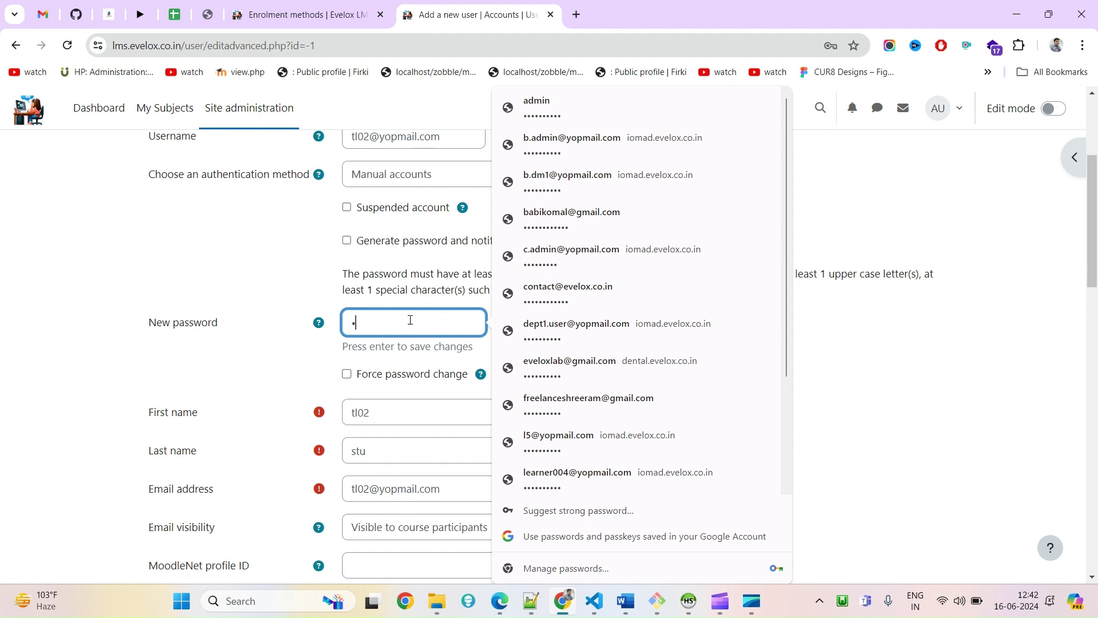
pyautogui.write('Test')
pyautogui.press('Return')
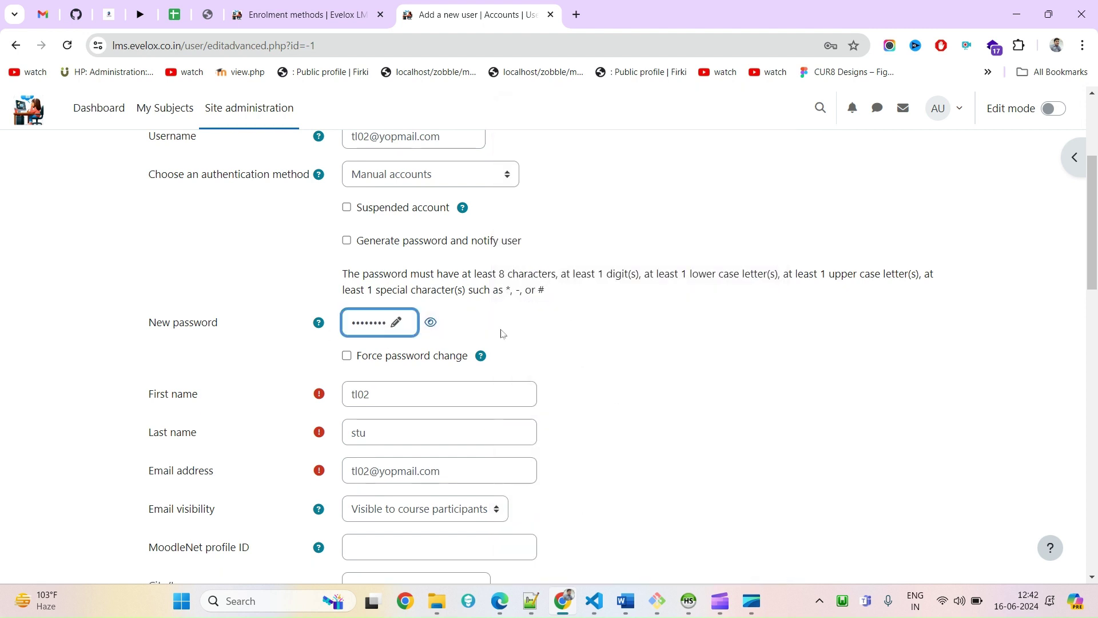
pyautogui.click(431, 322)
pyautogui.scroll(-15, 662, 363)
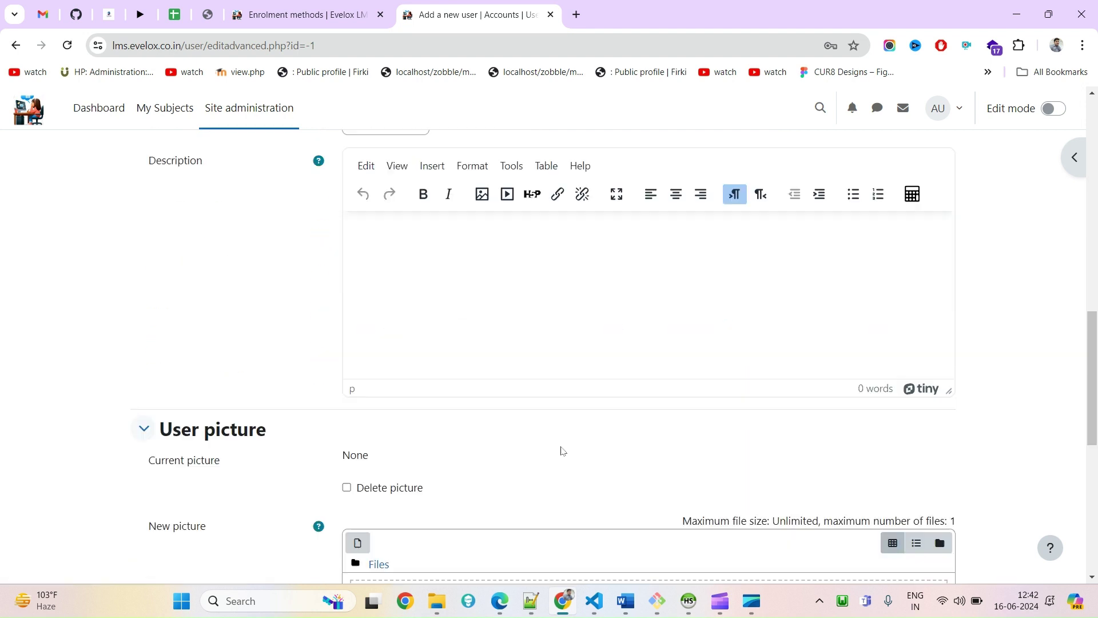
pyautogui.click(349, 478)
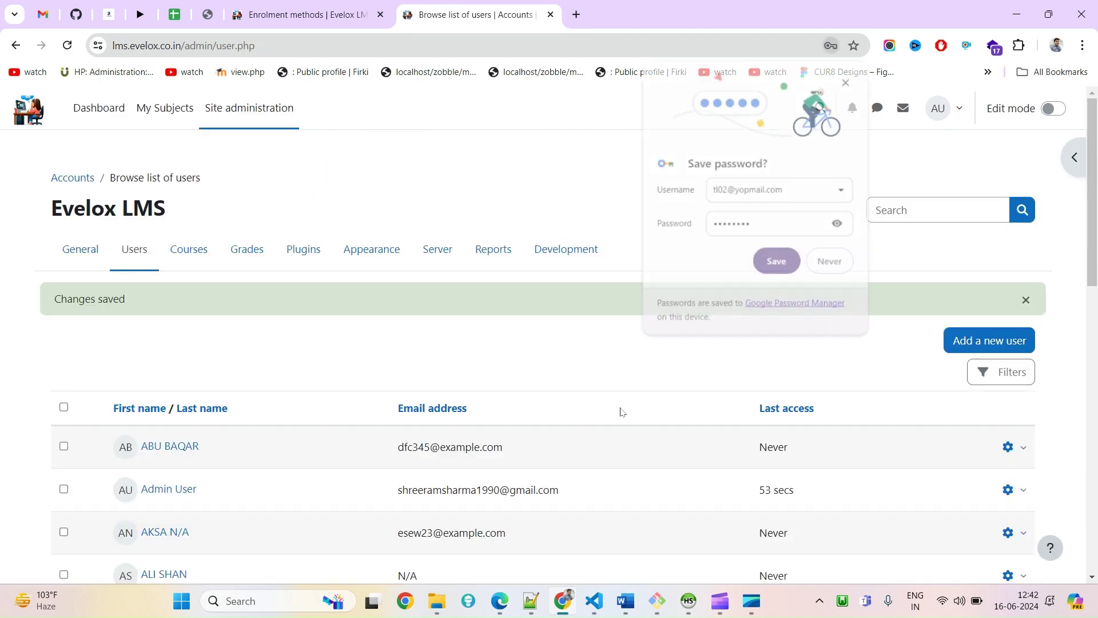
# Save the password in Chrome and open the LMS login page in an Incognito window
pyautogui.click(777, 262)
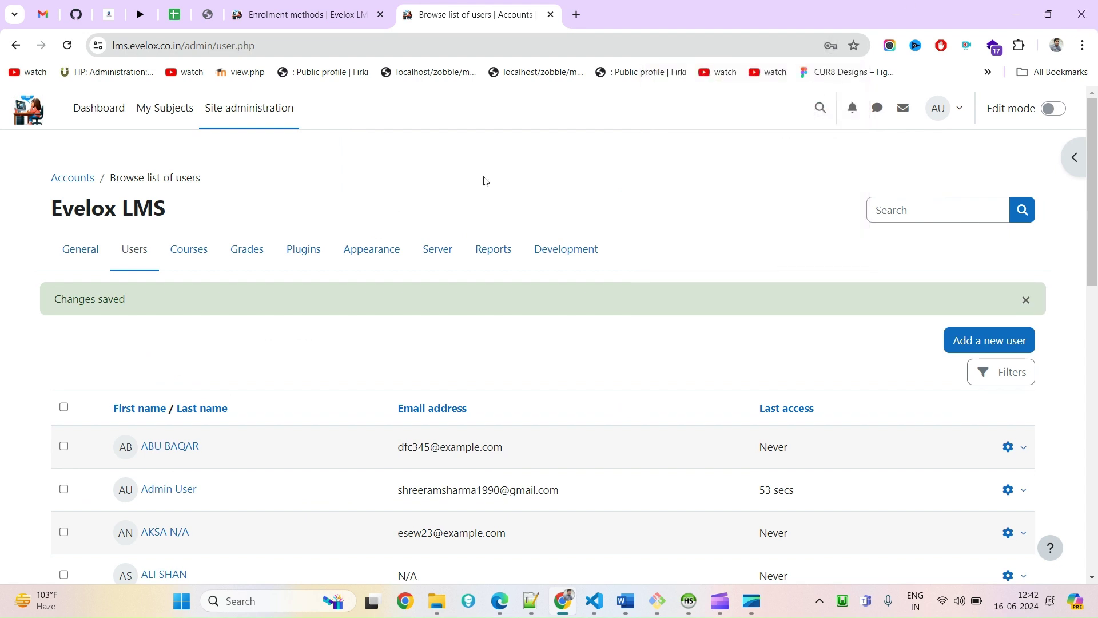
pyautogui.hotkey('ctrl', 'shift', 'n')
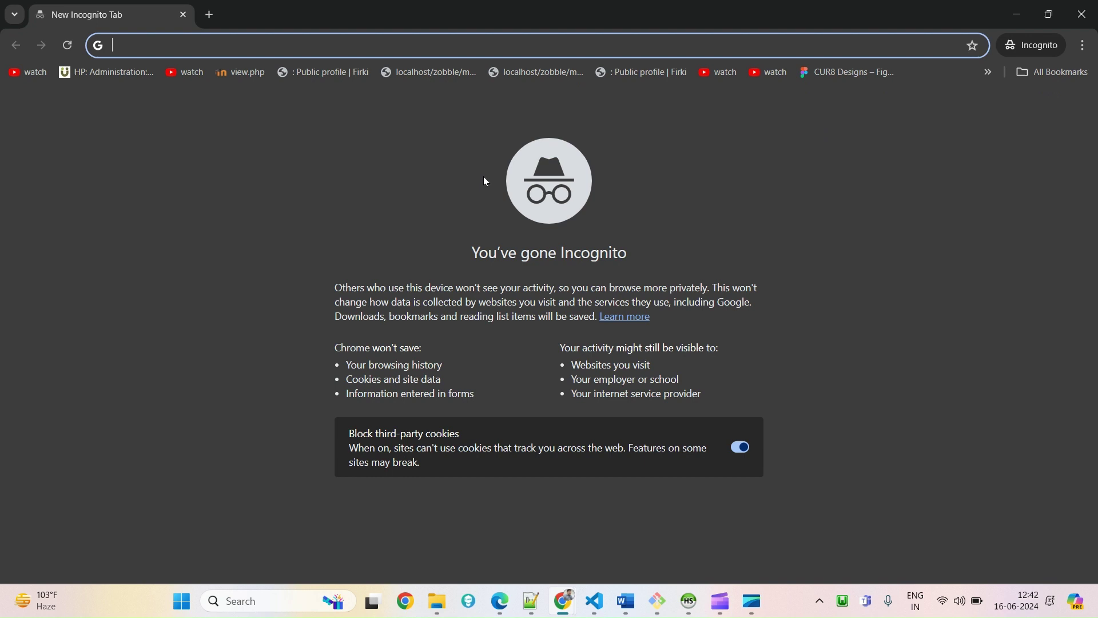
pyautogui.write('lm')
pyautogui.press('Return')
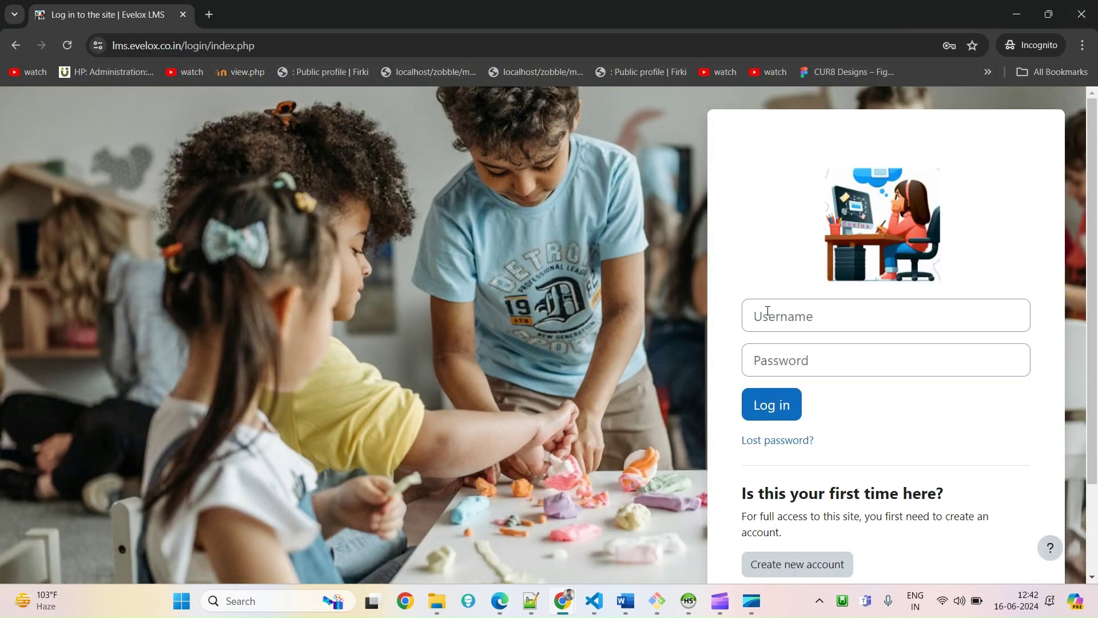
# Log in with the new learner's username and password
pyautogui.click(768, 312)
pyautogui.click(787, 360)
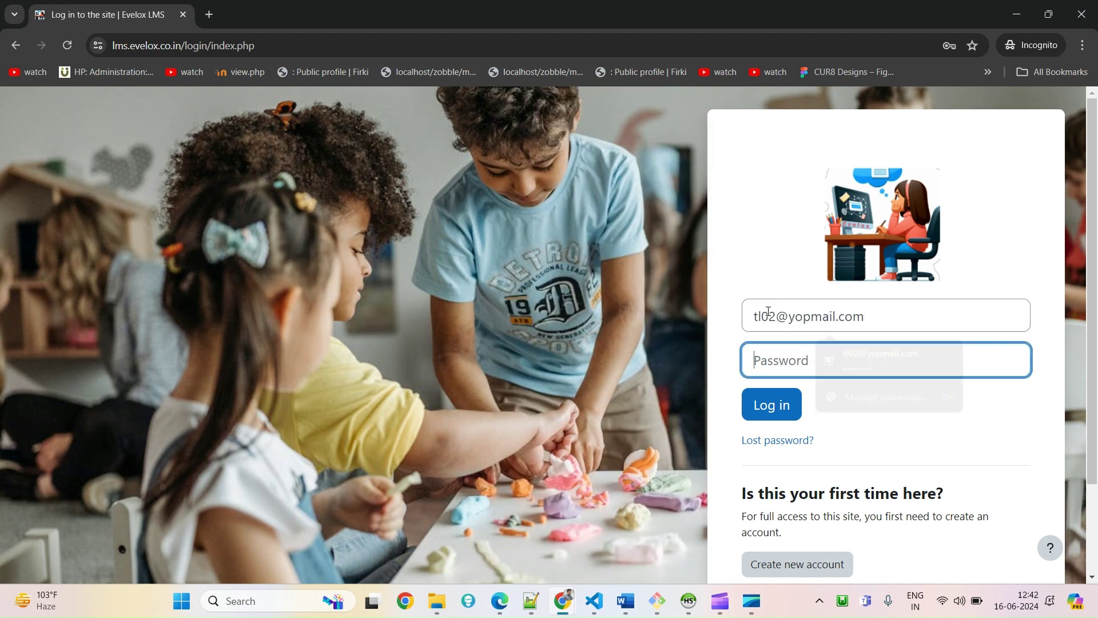
pyautogui.write('T')
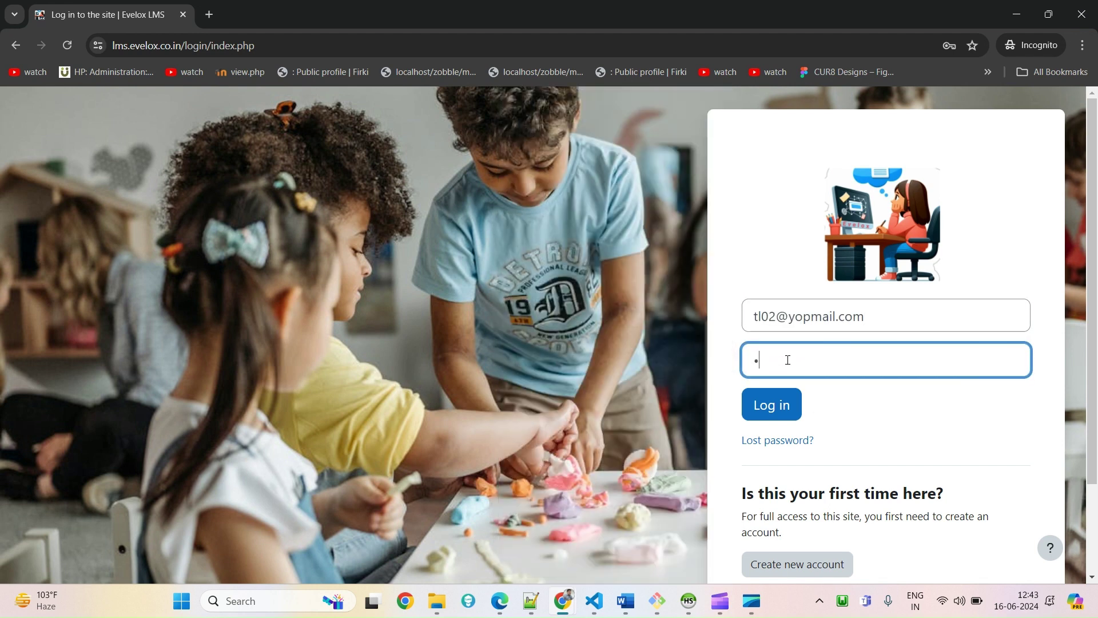
pyautogui.press('super')
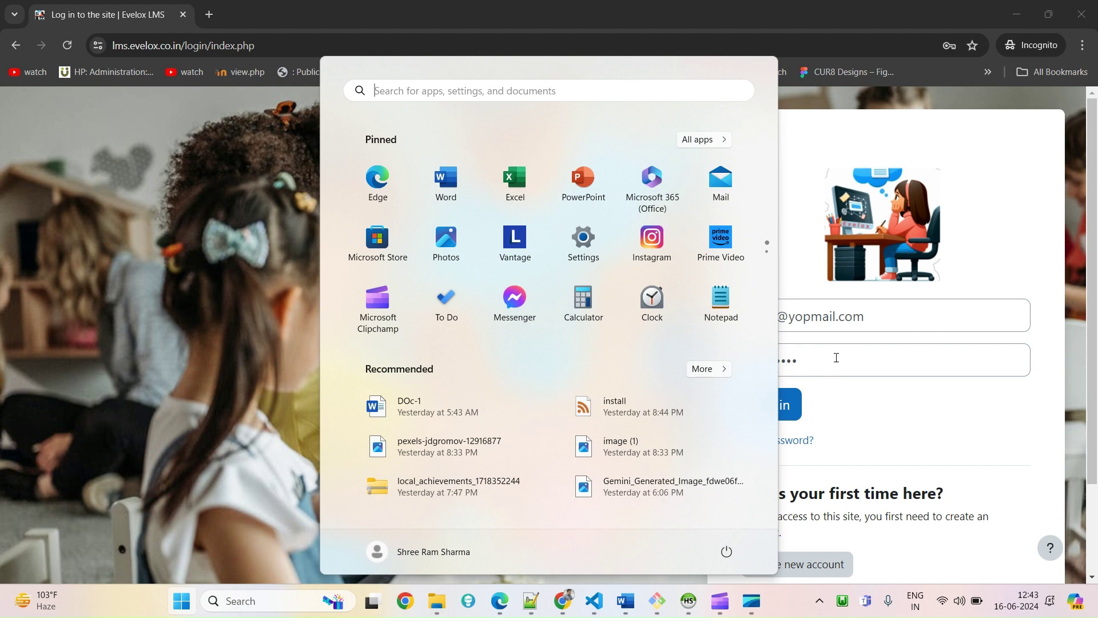
pyautogui.press('Escape')
pyautogui.click(789, 405)
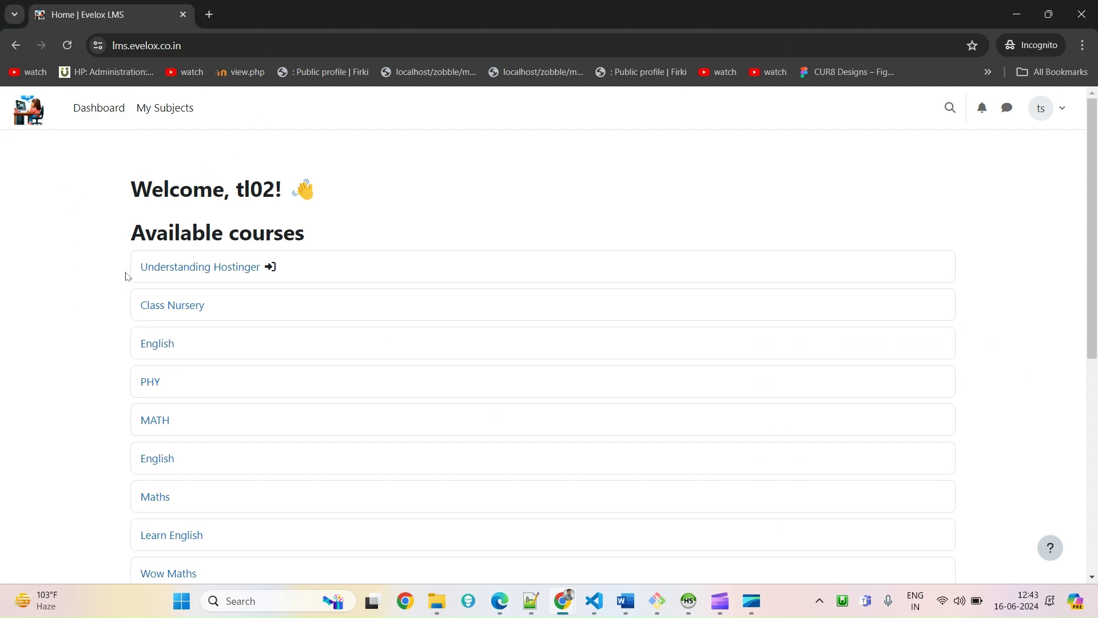
# Check the learner's dashboard shows no courses, then open Understanding Hostinger under Available courses
pyautogui.moveTo(108, 257); pyautogui.dragTo(288, 246)
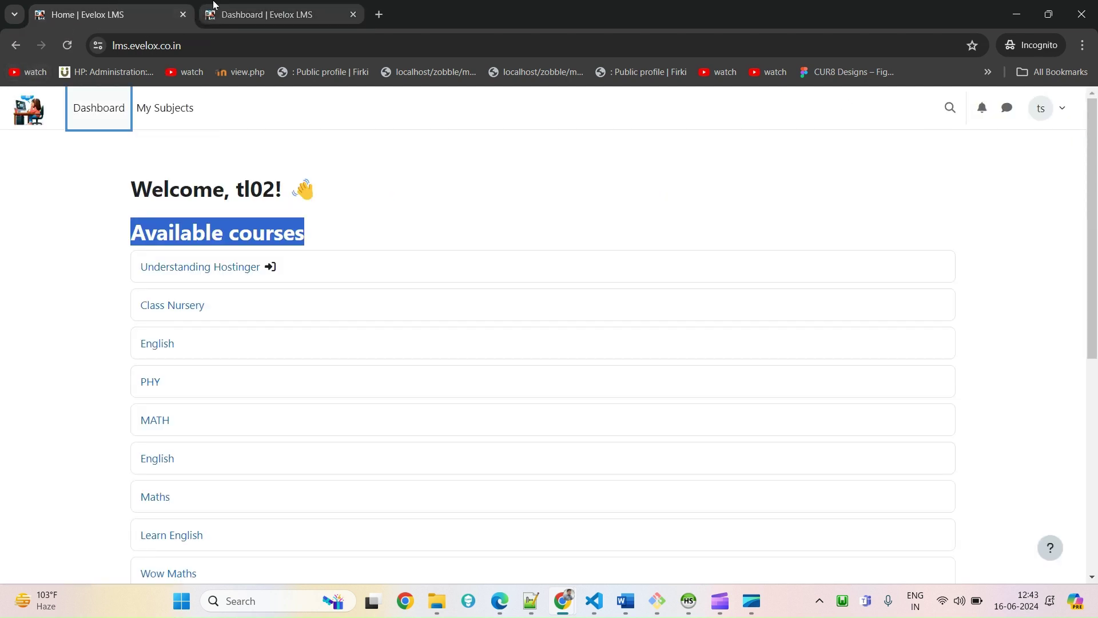
pyautogui.click(218, 16)
pyautogui.click(124, 9)
pyautogui.click(311, 8)
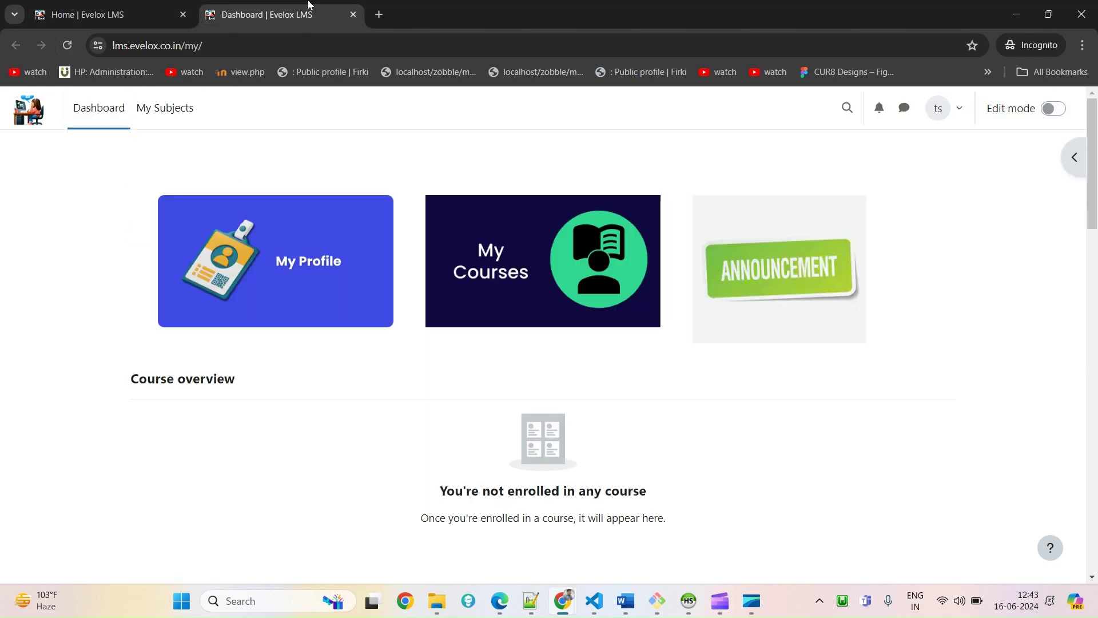
pyautogui.click(353, 14)
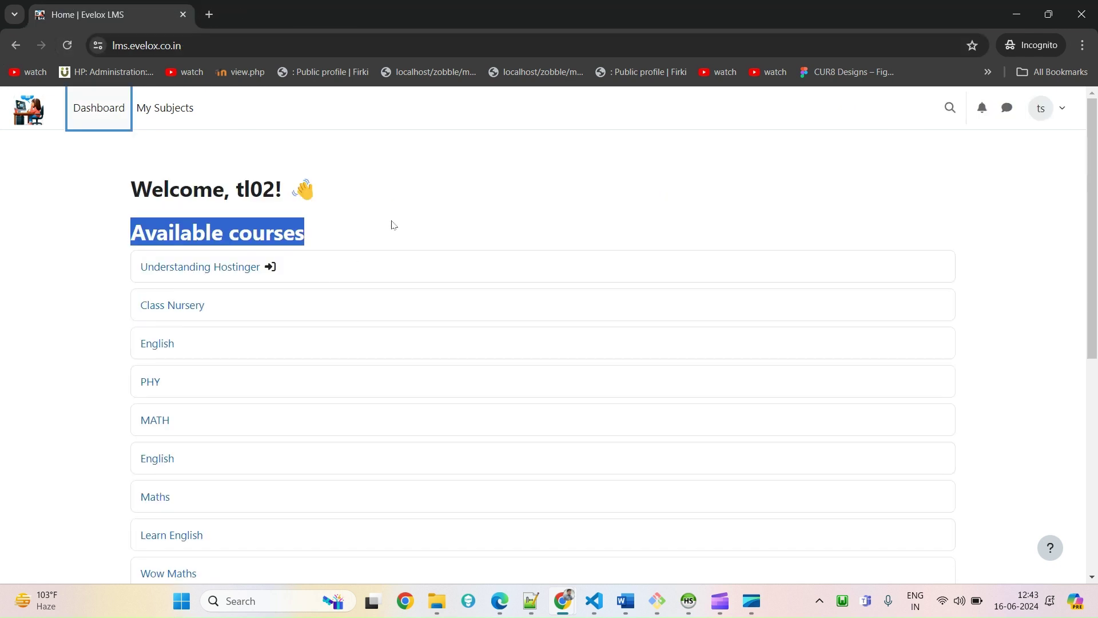
pyautogui.click(334, 275)
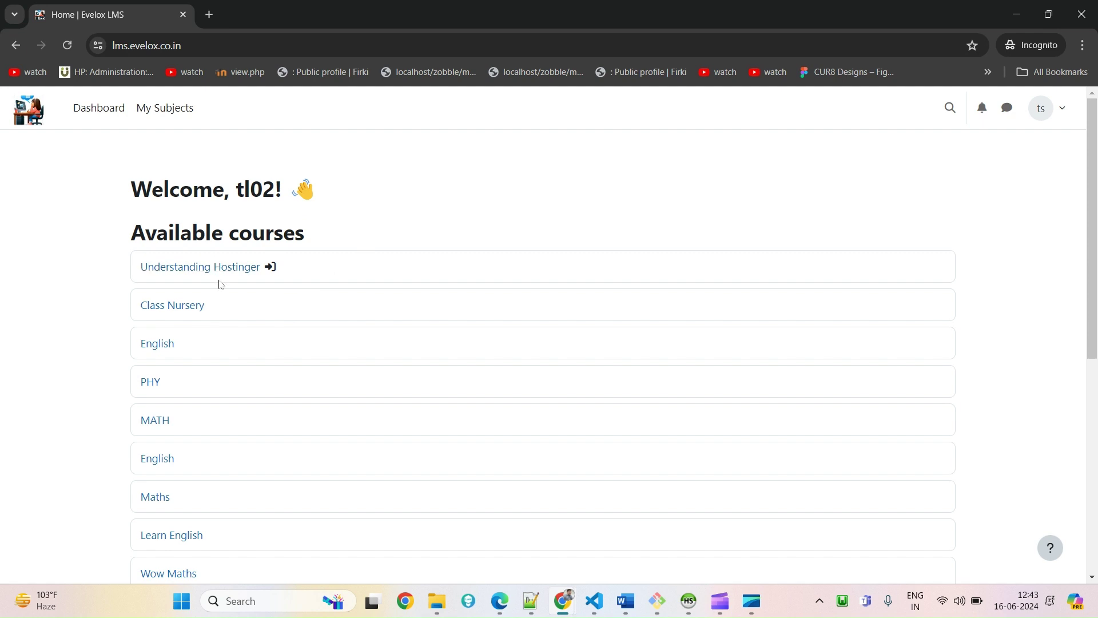
pyautogui.click(213, 268)
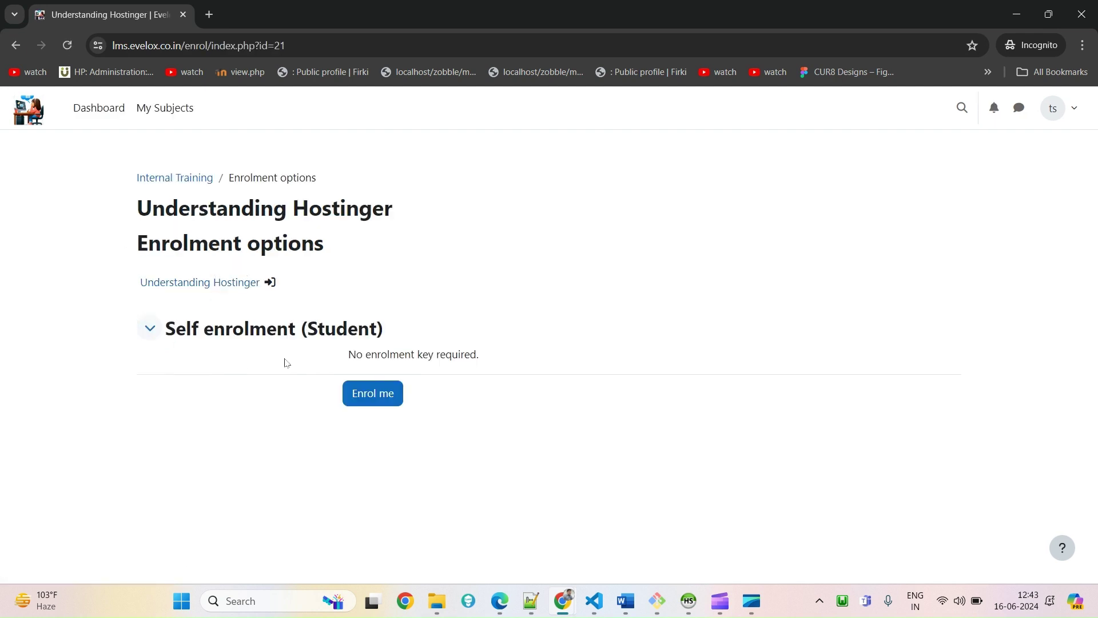
# Confirm no enrolment key is needed and 'Enrol me' as a student in Understanding Hostinger
pyautogui.moveTo(350, 361); pyautogui.dragTo(479, 354)
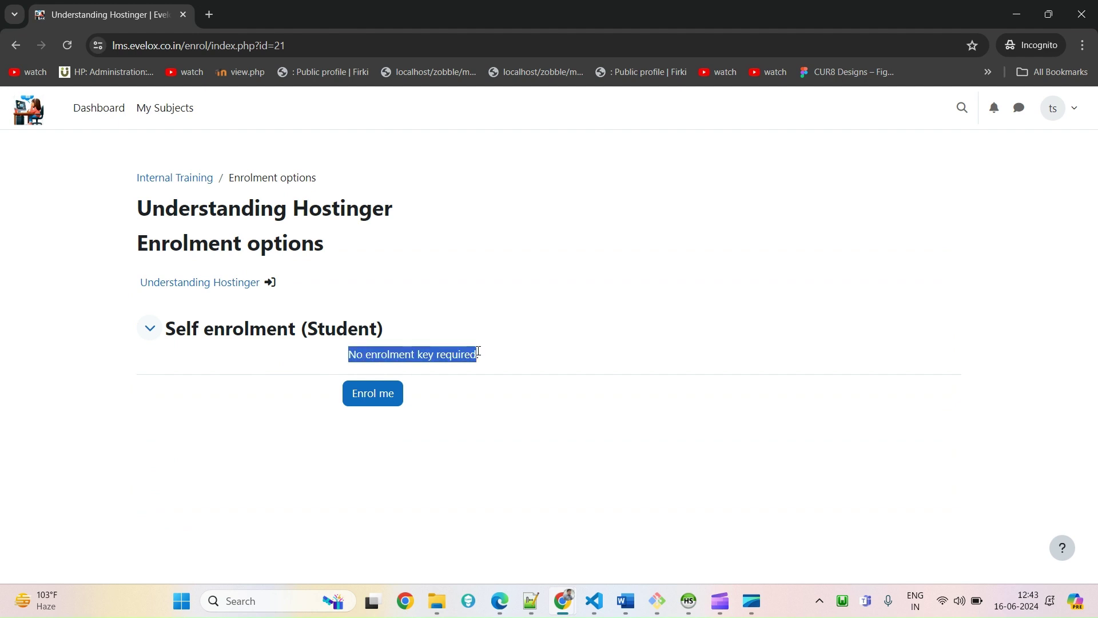
pyautogui.click(403, 444)
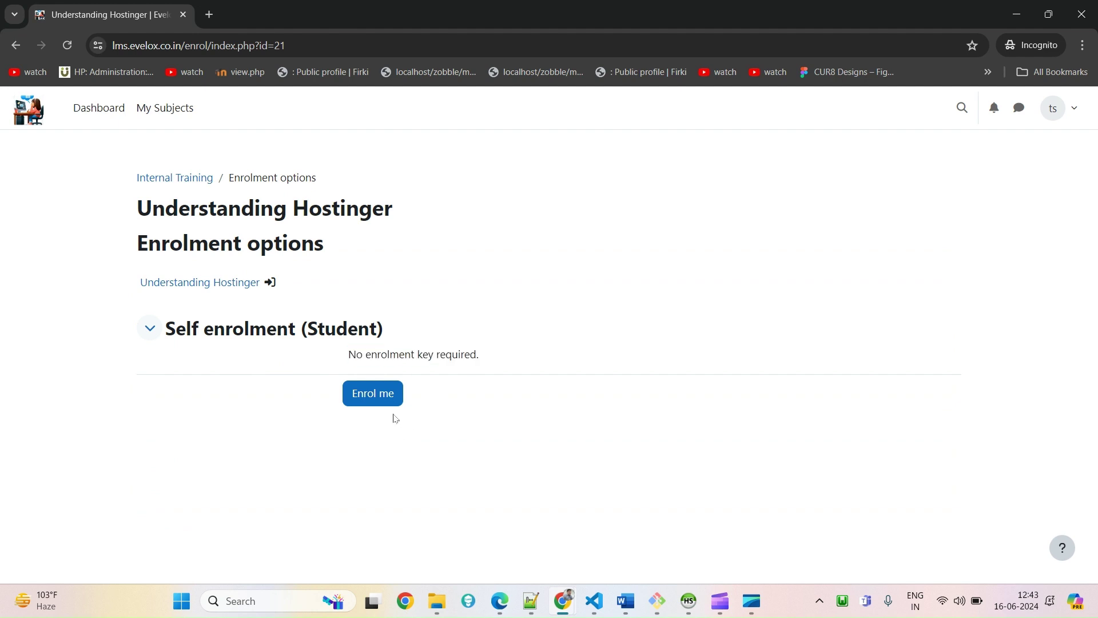
pyautogui.click(367, 404)
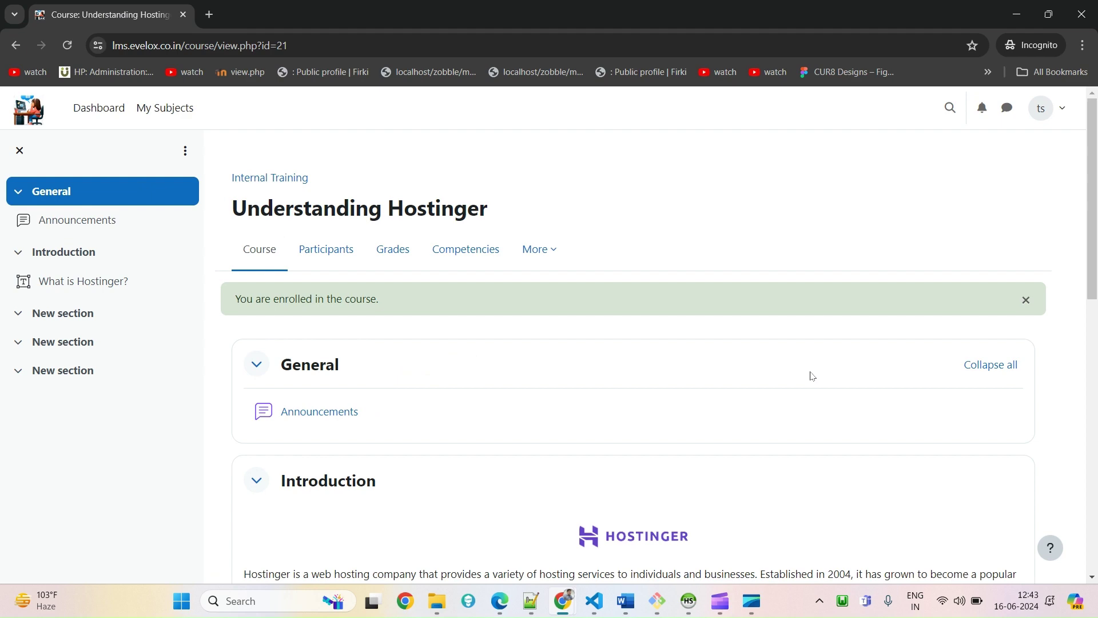
pyautogui.scroll(-4, 538, 484)
pyautogui.scroll(-8, 537, 484)
pyautogui.scroll(12, 535, 442)
# Switch between Dashboard and My Subjects, both reporting no enrolled courses, ending on Dashboard
pyautogui.click(99, 108)
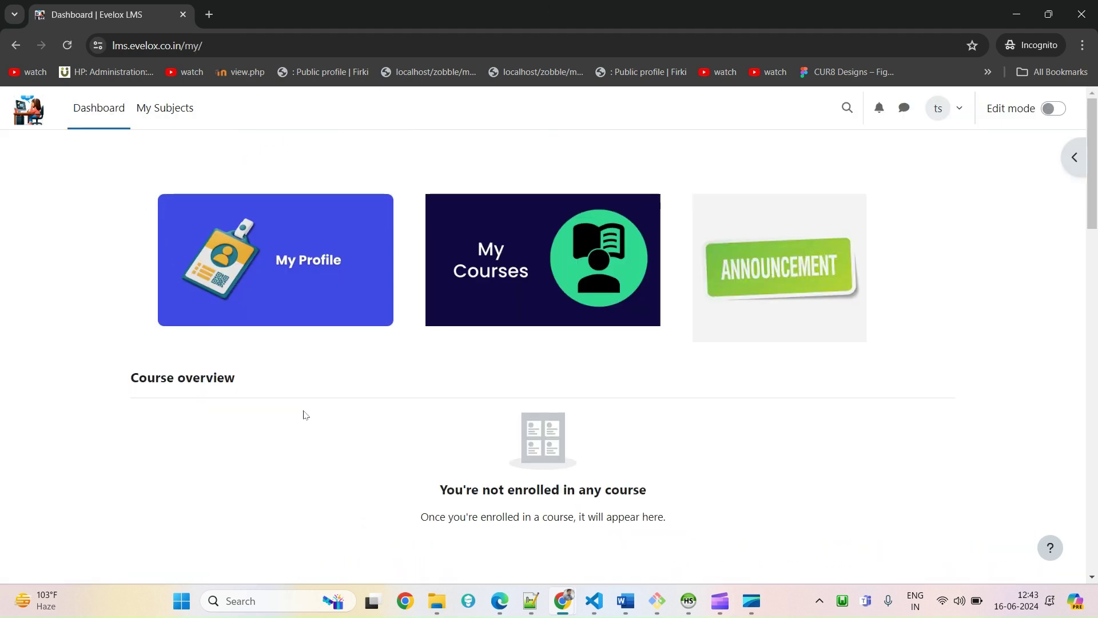
pyautogui.click(561, 280)
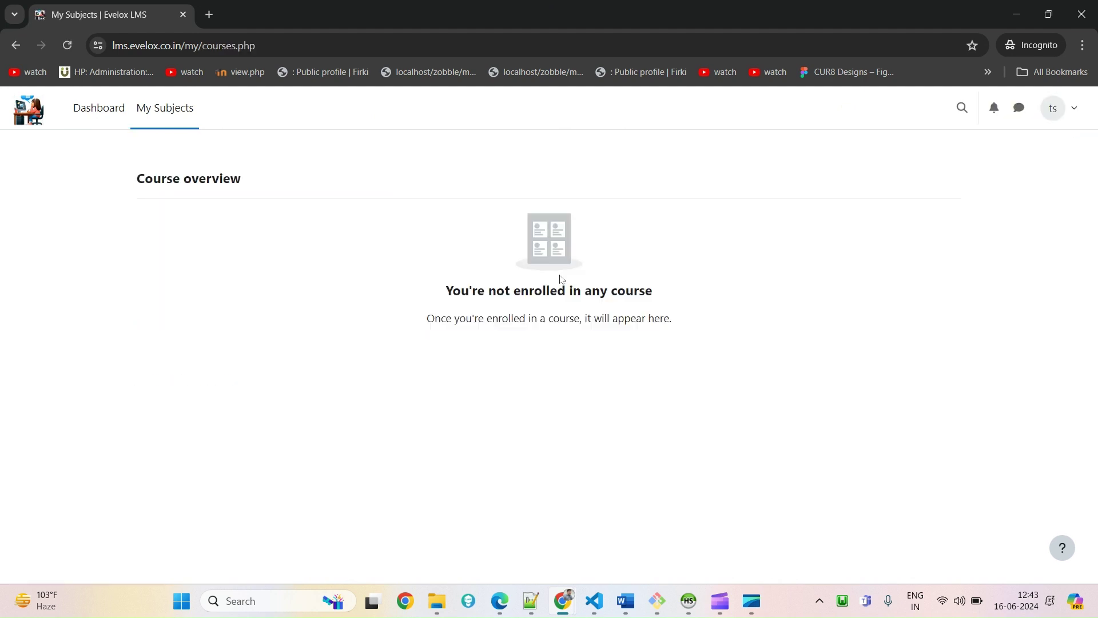
pyautogui.click(121, 115)
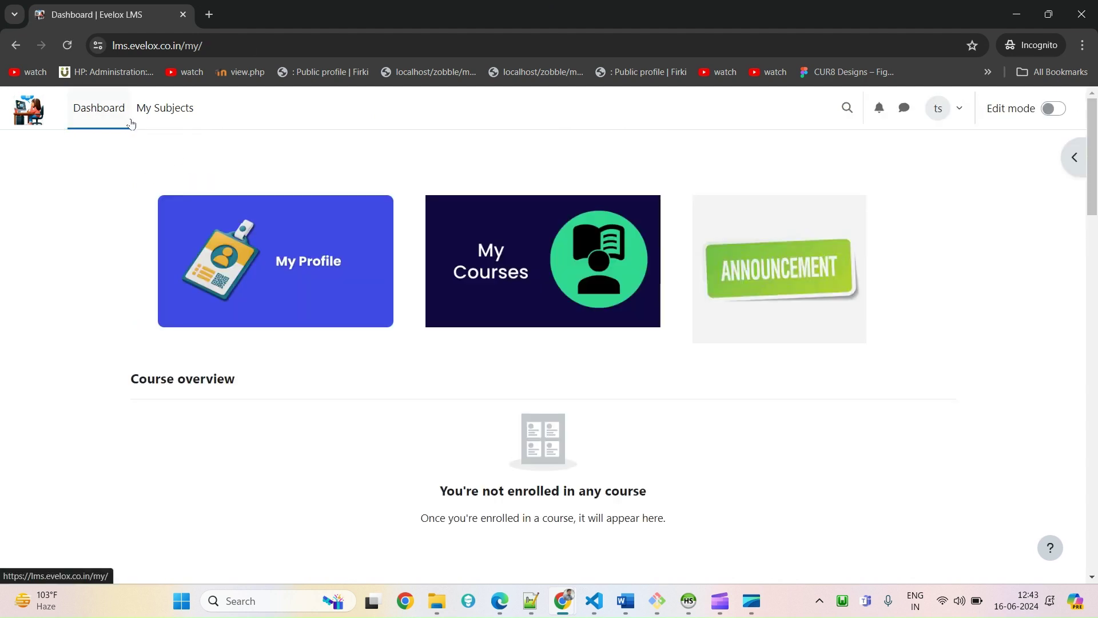
pyautogui.scroll(-8, 432, 382)
pyautogui.scroll(-5, 415, 391)
pyautogui.scroll(13, 429, 439)
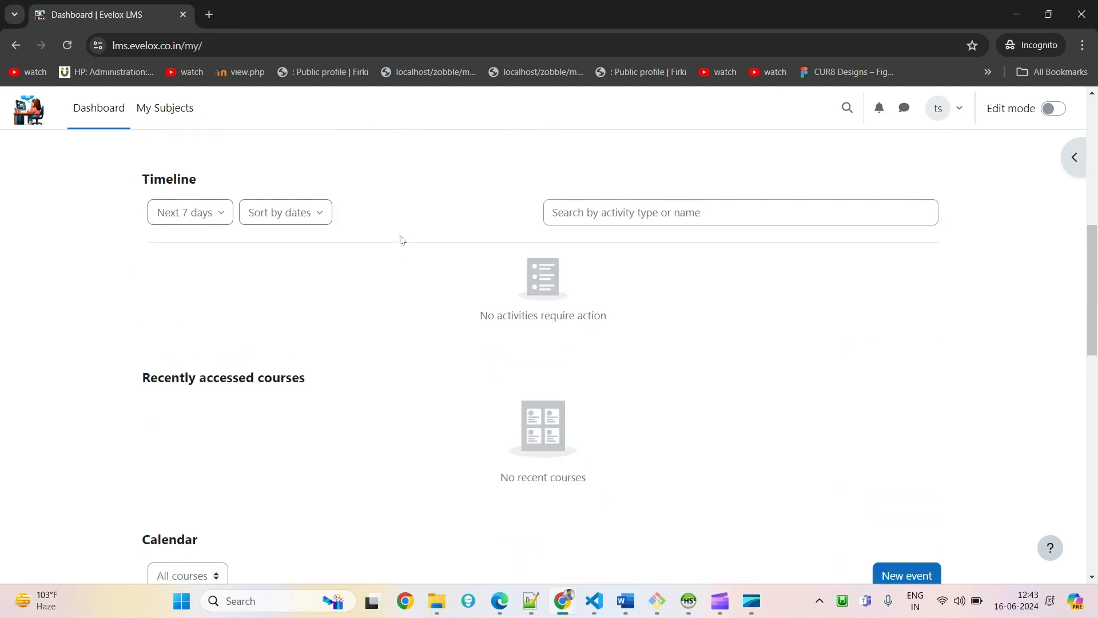
pyautogui.click(149, 117)
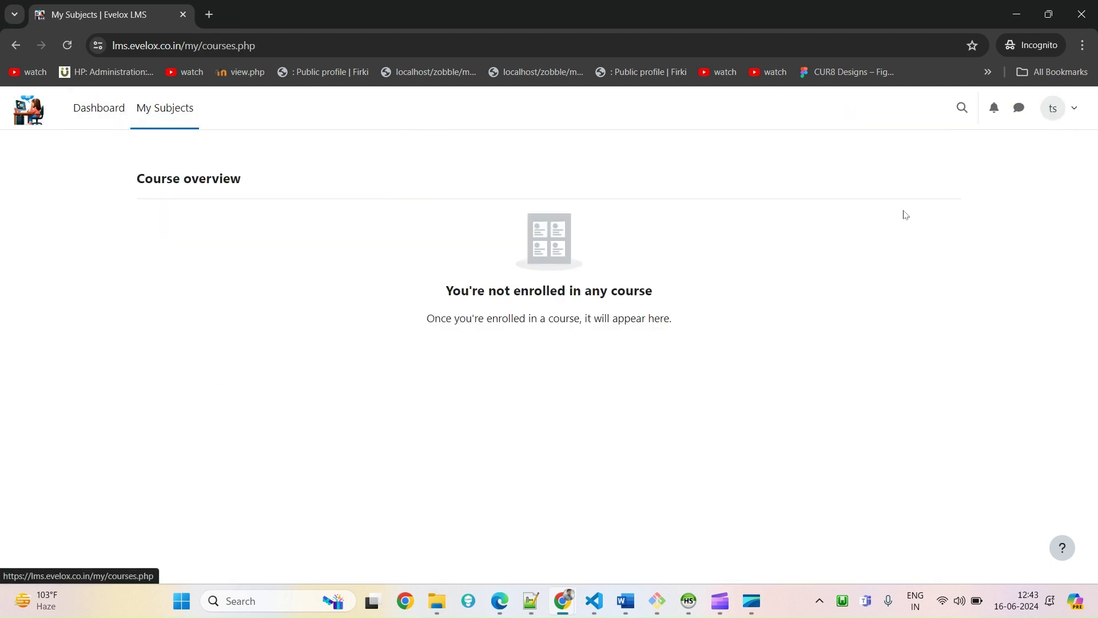
pyautogui.click(118, 117)
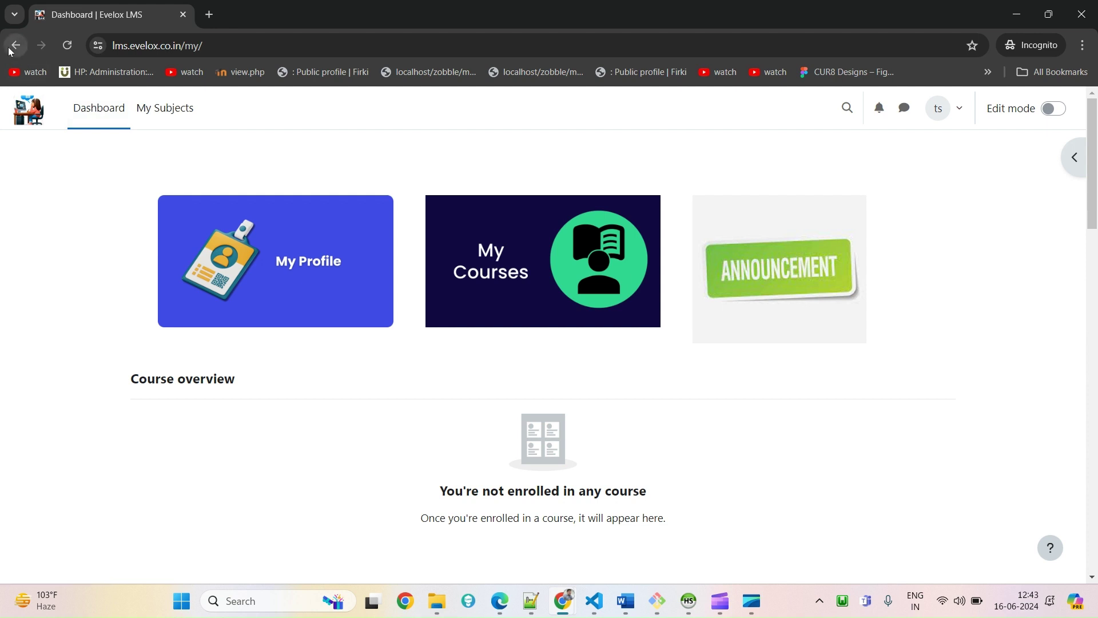
pyautogui.click(16, 45)
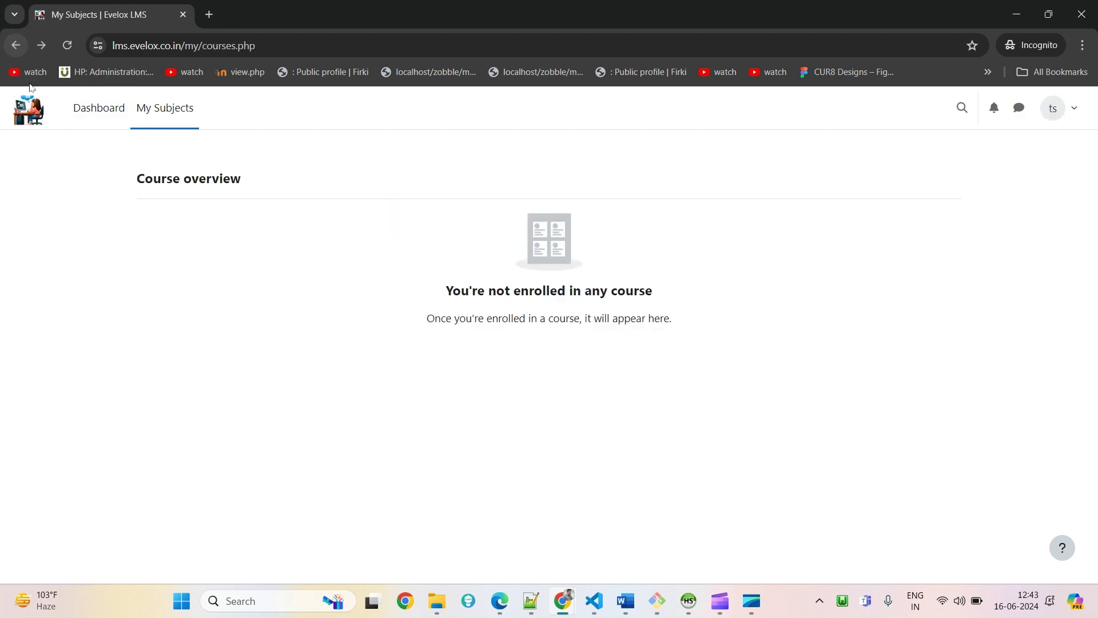
pyautogui.click(14, 47)
pyautogui.scroll(-7, 630, 400)
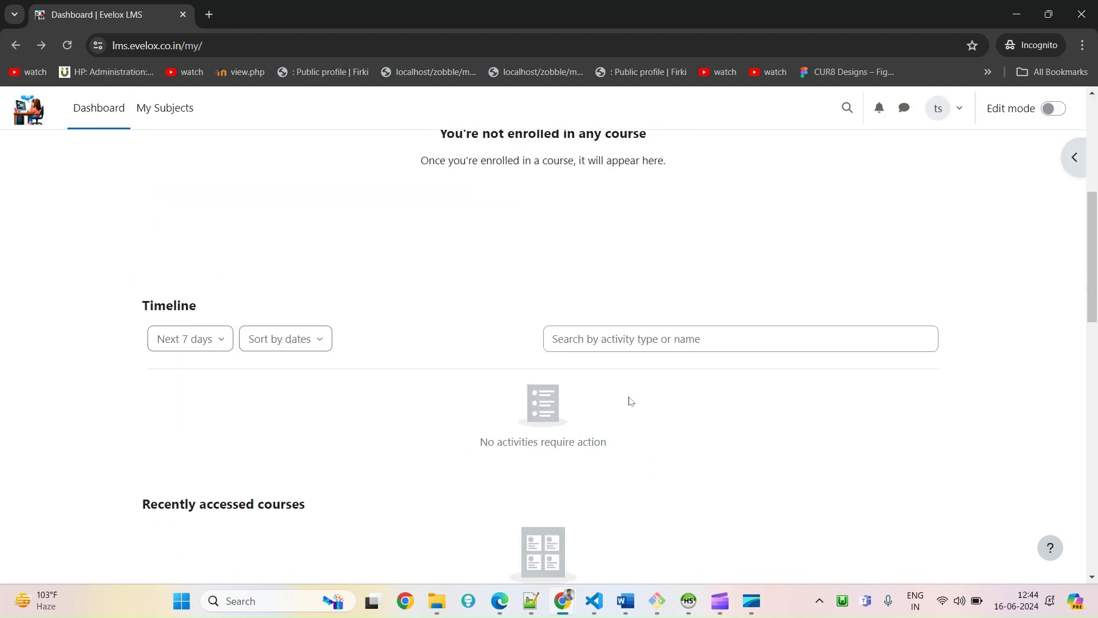
pyautogui.scroll(8, 630, 399)
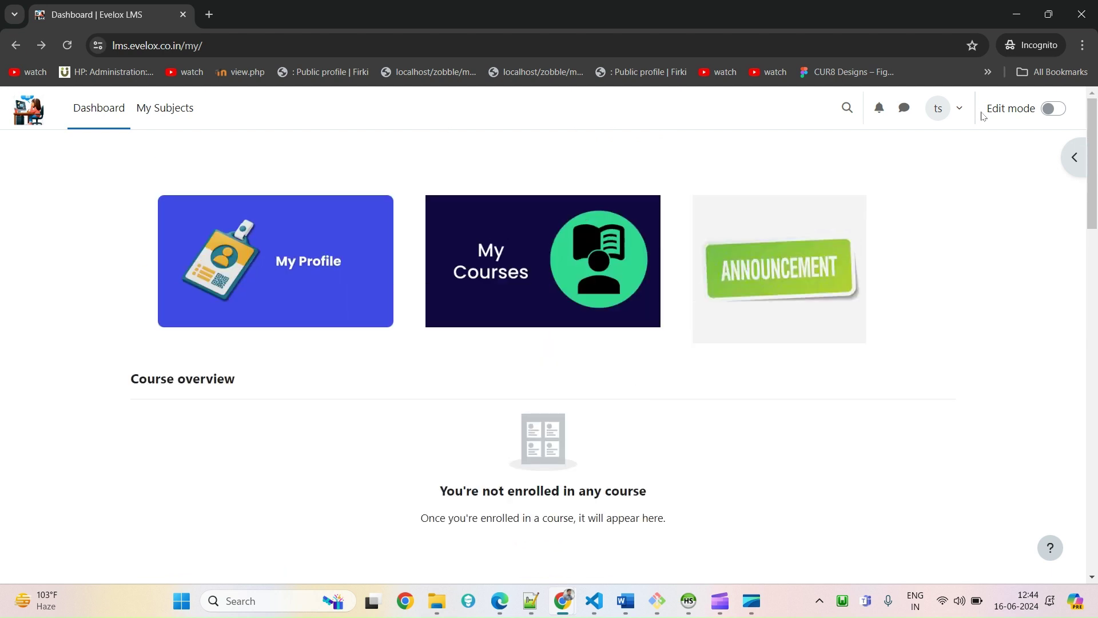
# Turn on dashboard Edit mode, browse the Add a block list, and cancel without adding
pyautogui.click(1056, 111)
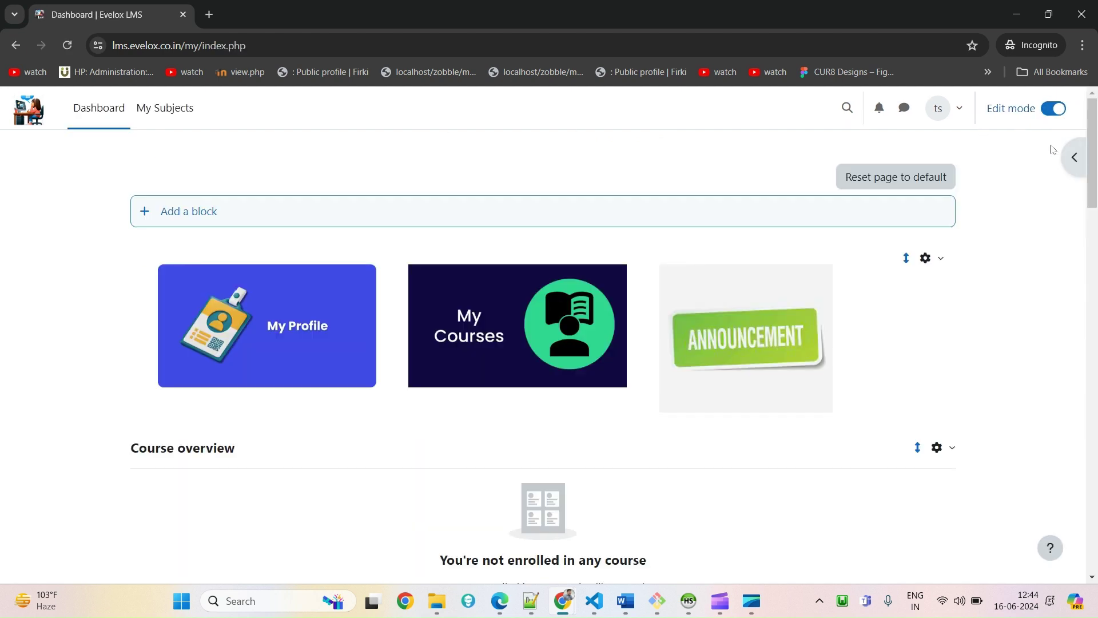
pyautogui.click(350, 223)
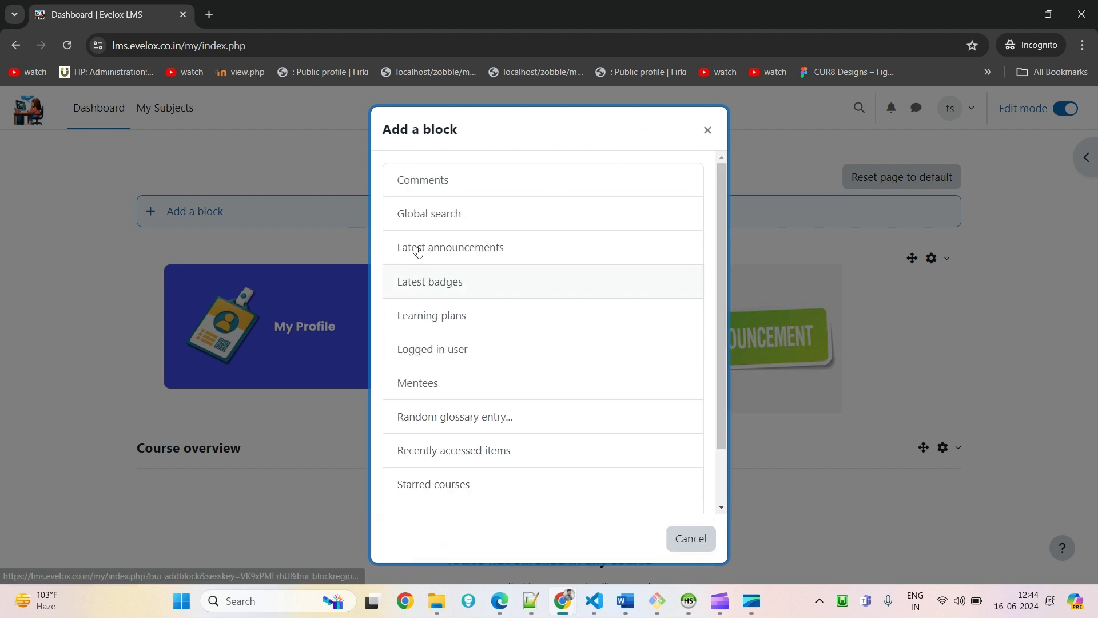
pyautogui.scroll(-2, 526, 347)
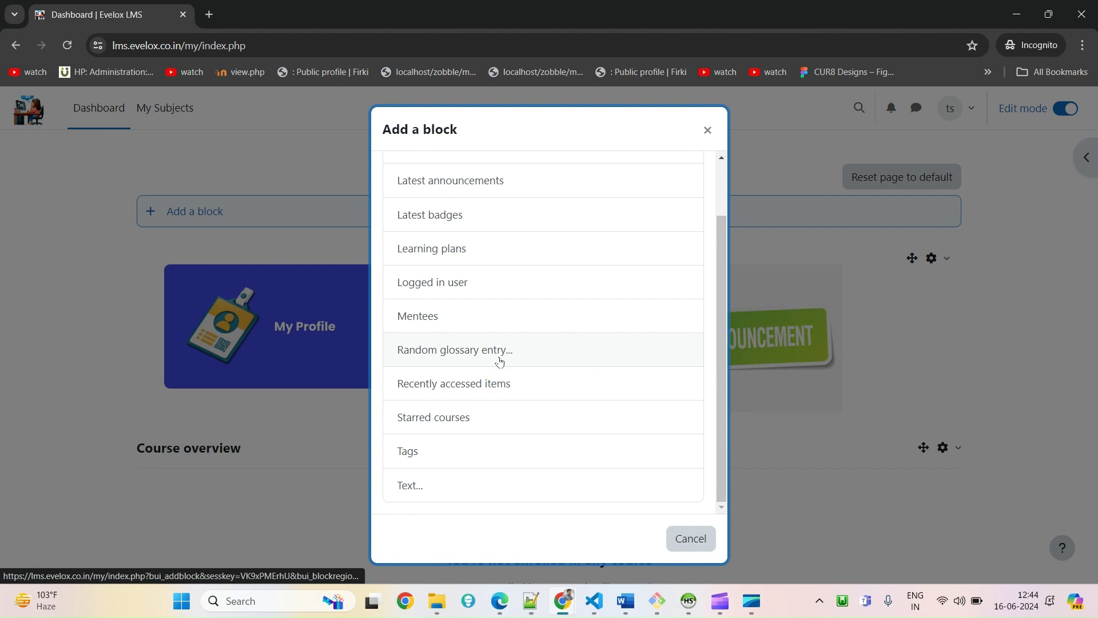
pyautogui.scroll(1, 500, 361)
pyautogui.scroll(-1, 498, 361)
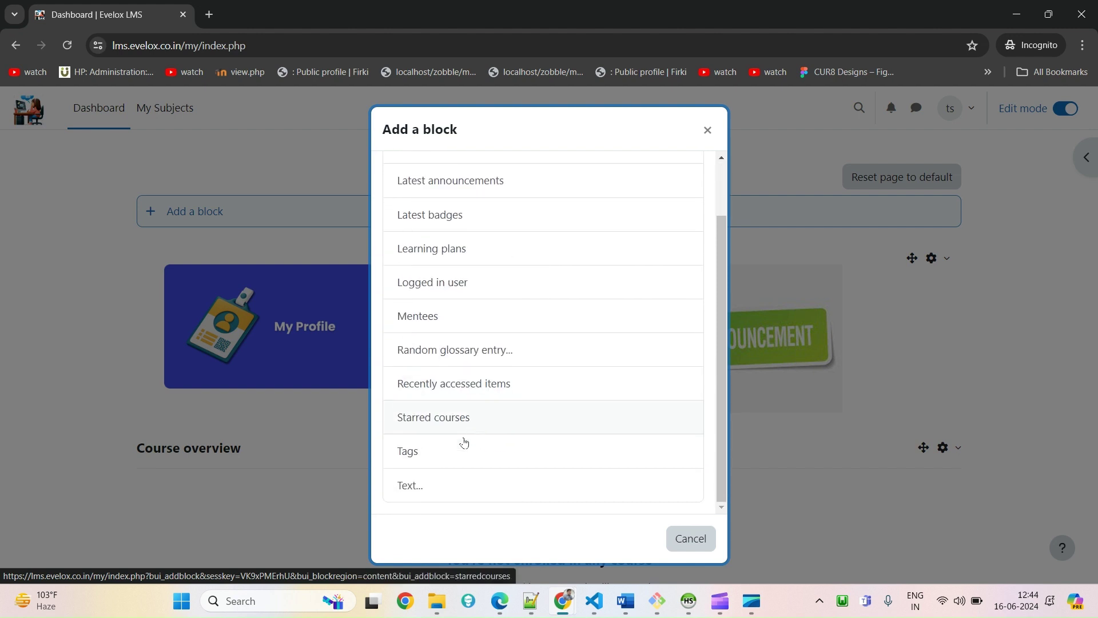
pyautogui.click(706, 548)
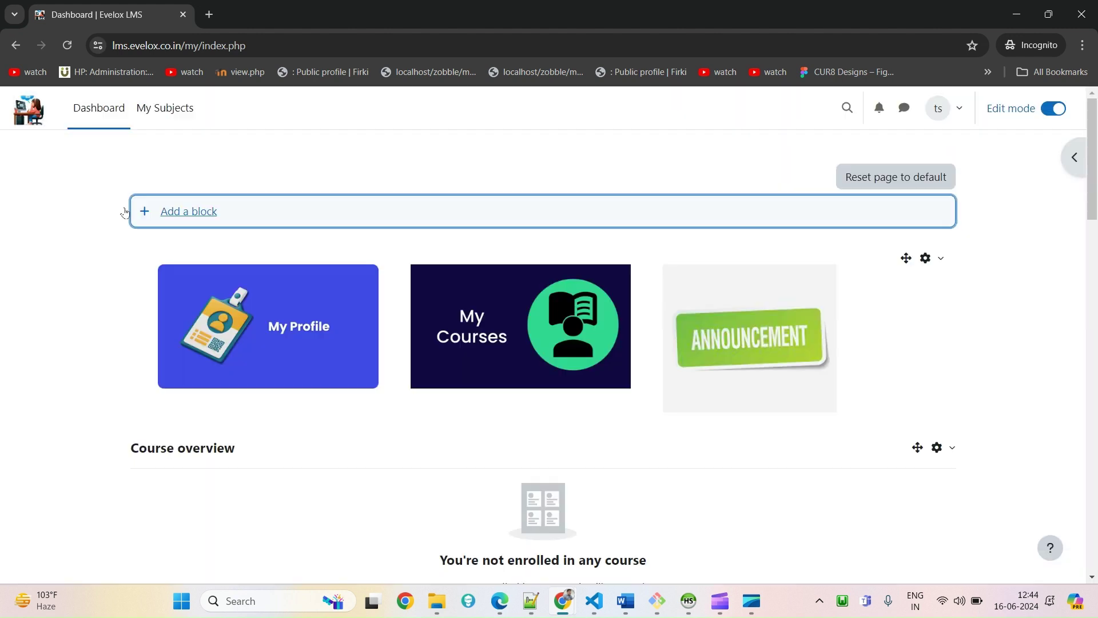
# Navigate back to the Understanding Hostinger course page and view its participants list
pyautogui.click(8, 53)
pyautogui.click(8, 53)
pyautogui.click(8, 53)
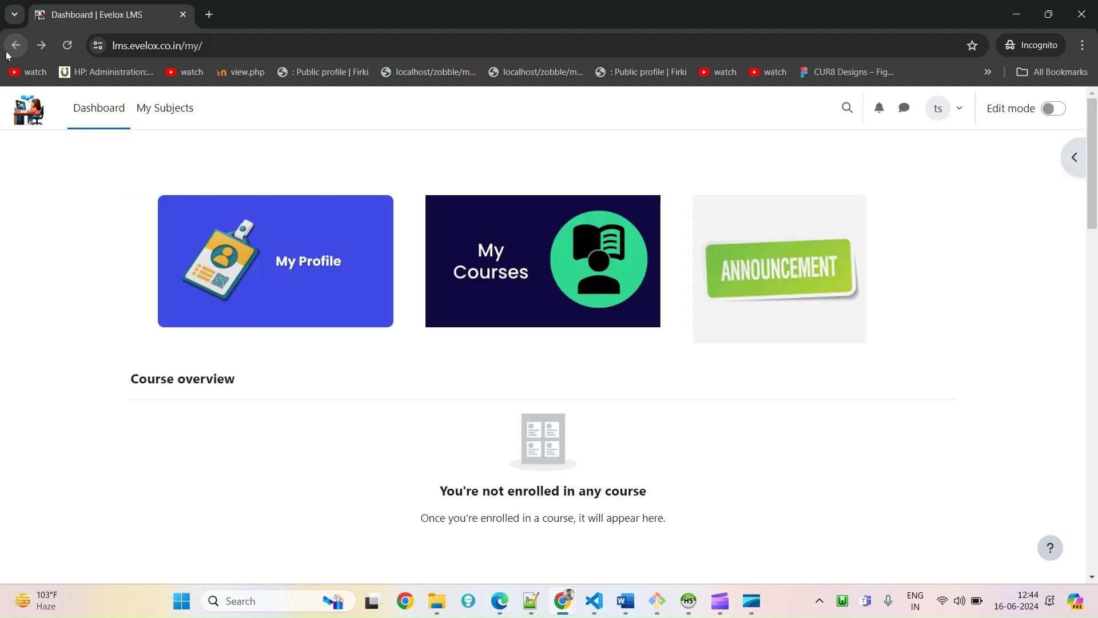
pyautogui.click(8, 52)
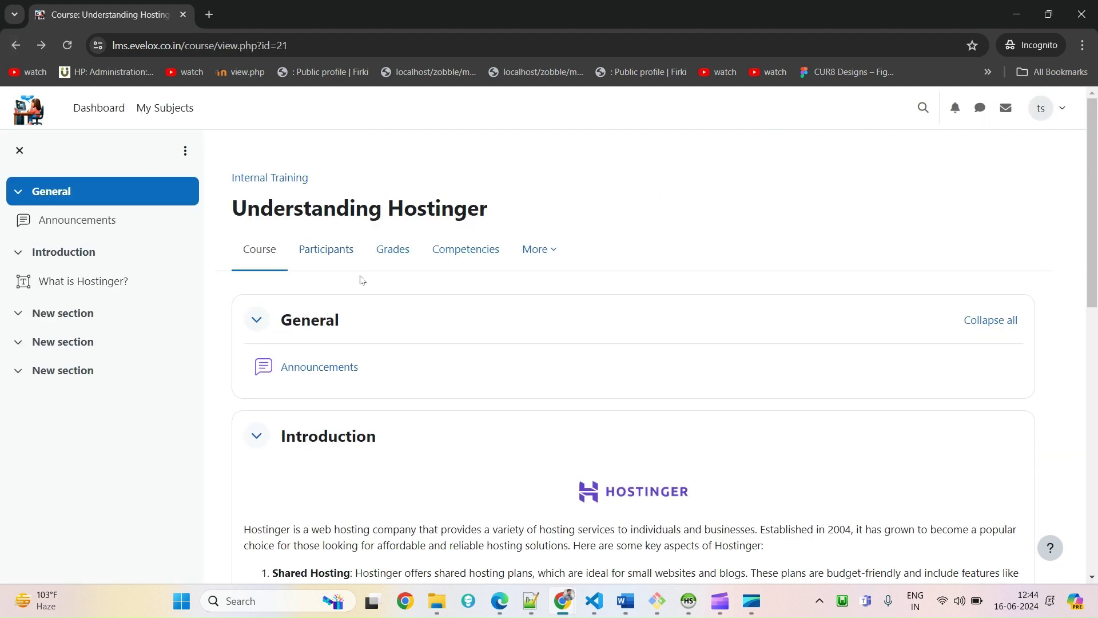
pyautogui.click(349, 253)
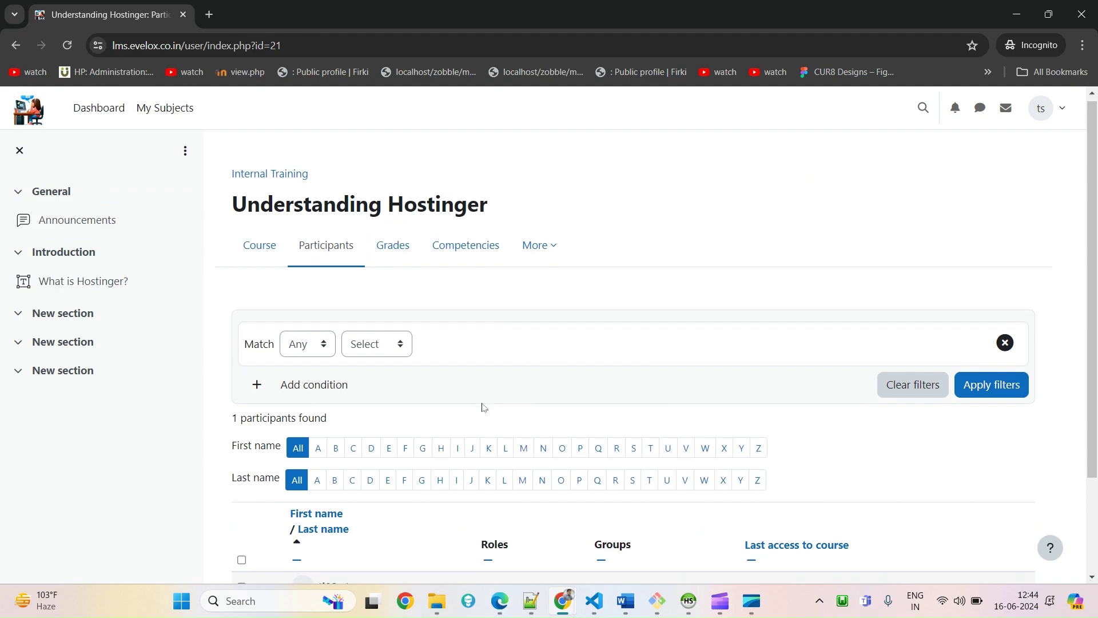
pyautogui.click(254, 266)
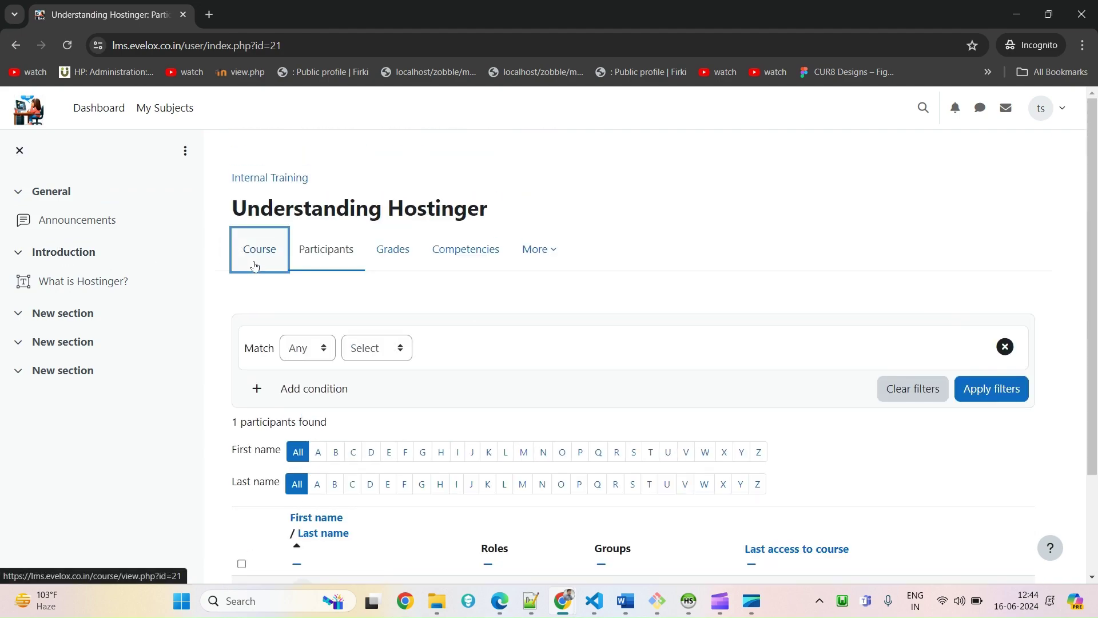
# Browse the first New section and the What is Hostinger? lesson, then return to the dashboard
pyautogui.scroll(-15, 416, 423)
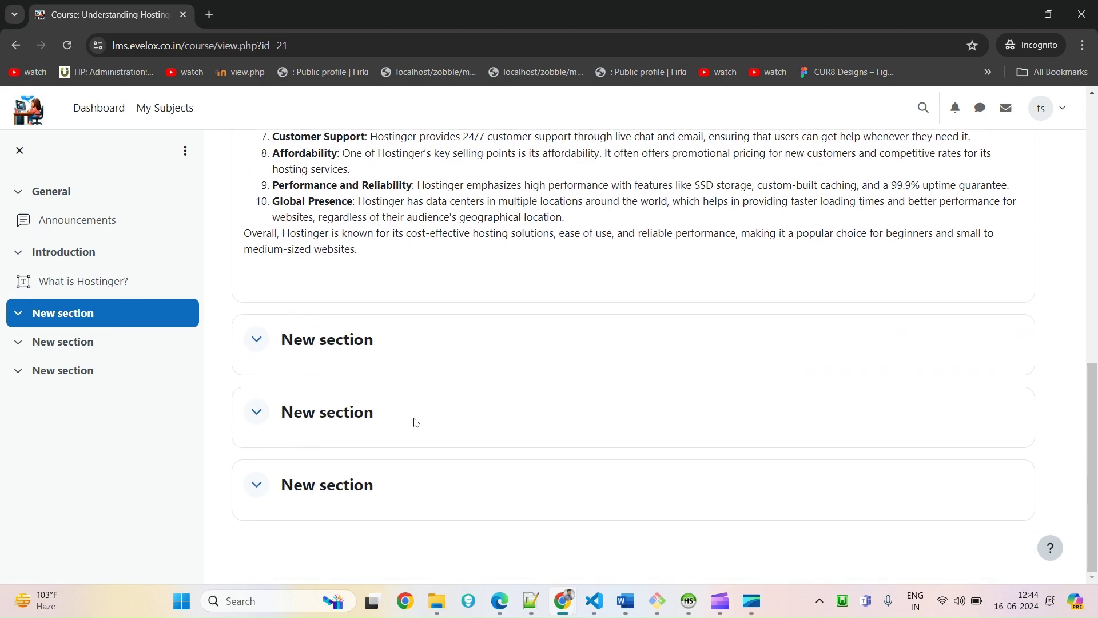
pyautogui.click(319, 344)
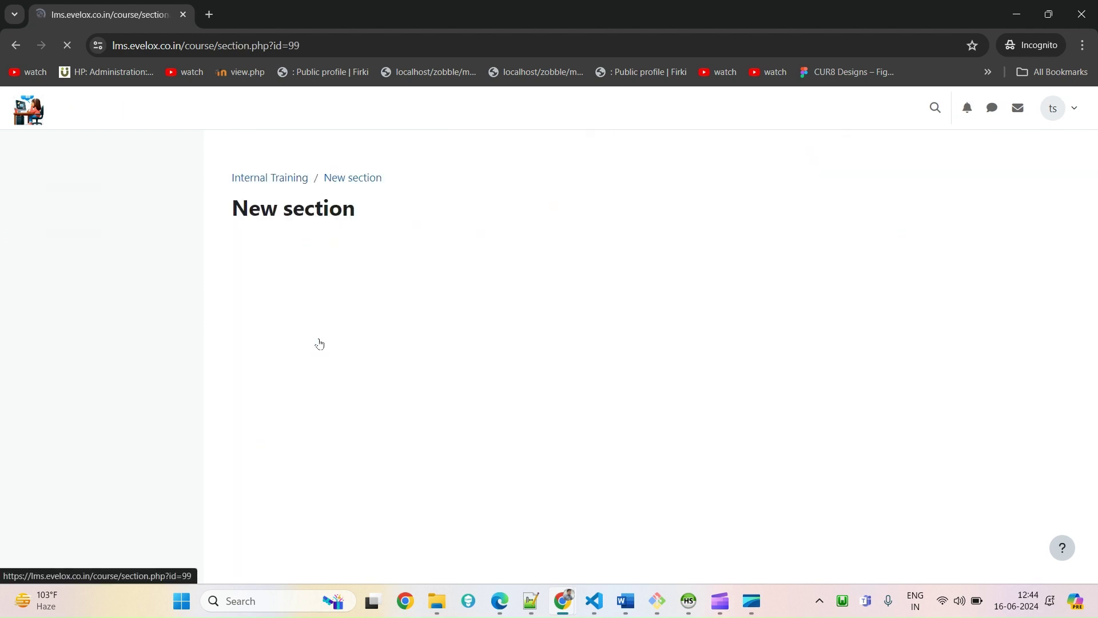
pyautogui.click(96, 281)
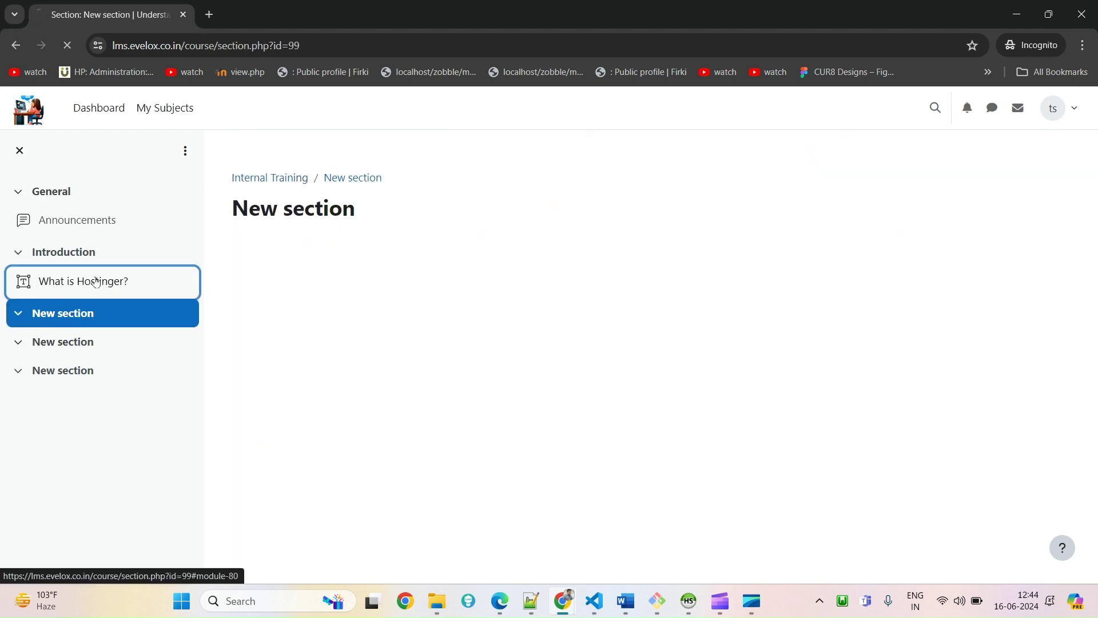
pyautogui.scroll(3, 1063, 267)
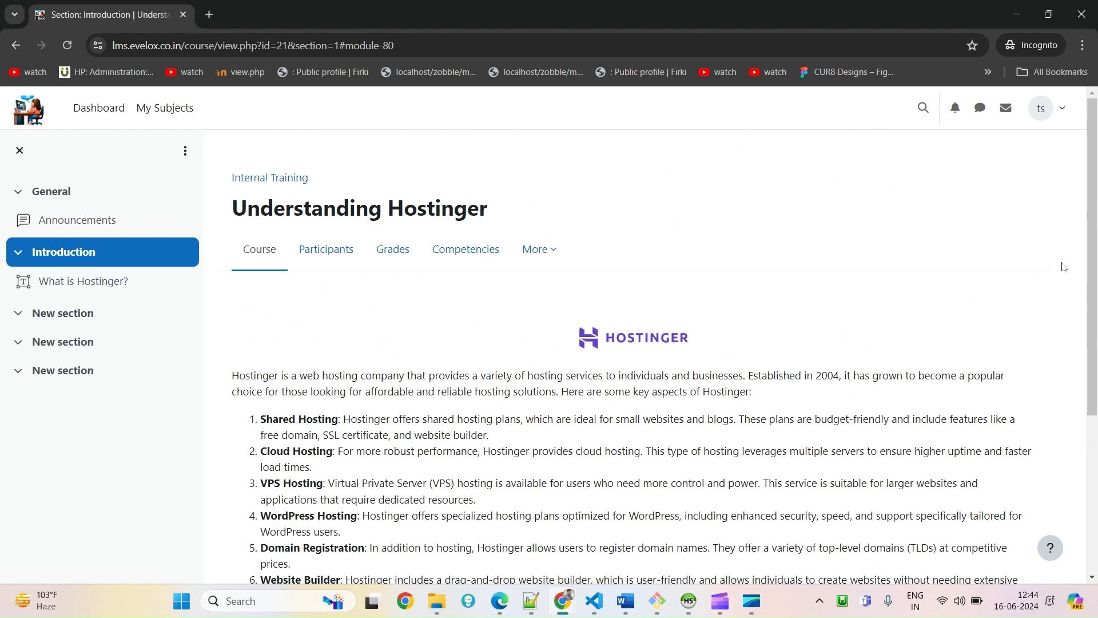
pyautogui.click(343, 250)
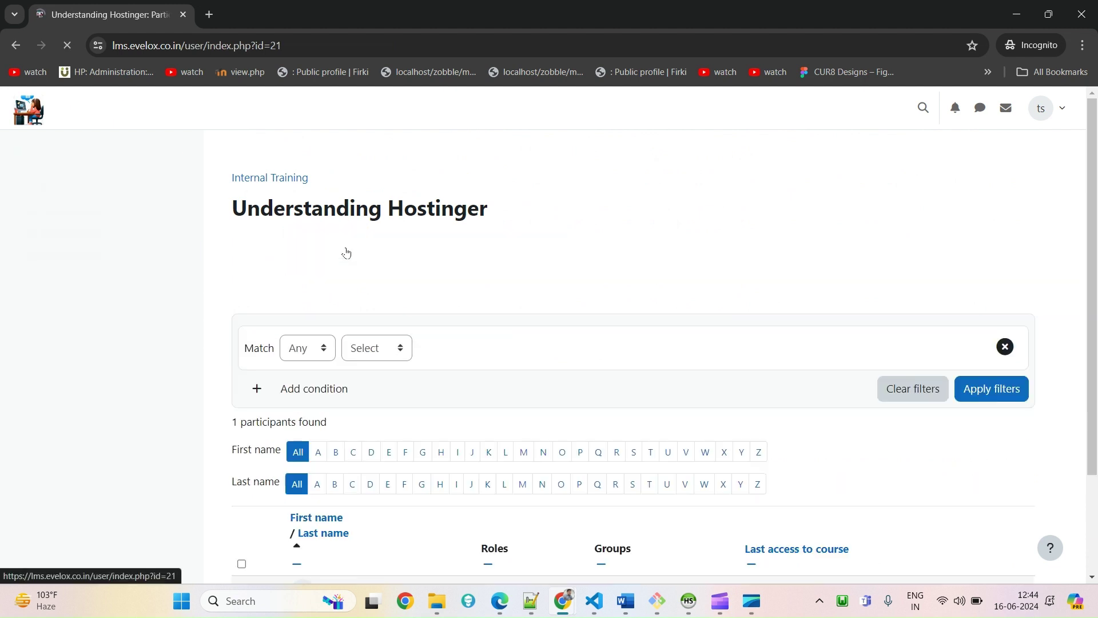
pyautogui.click(99, 108)
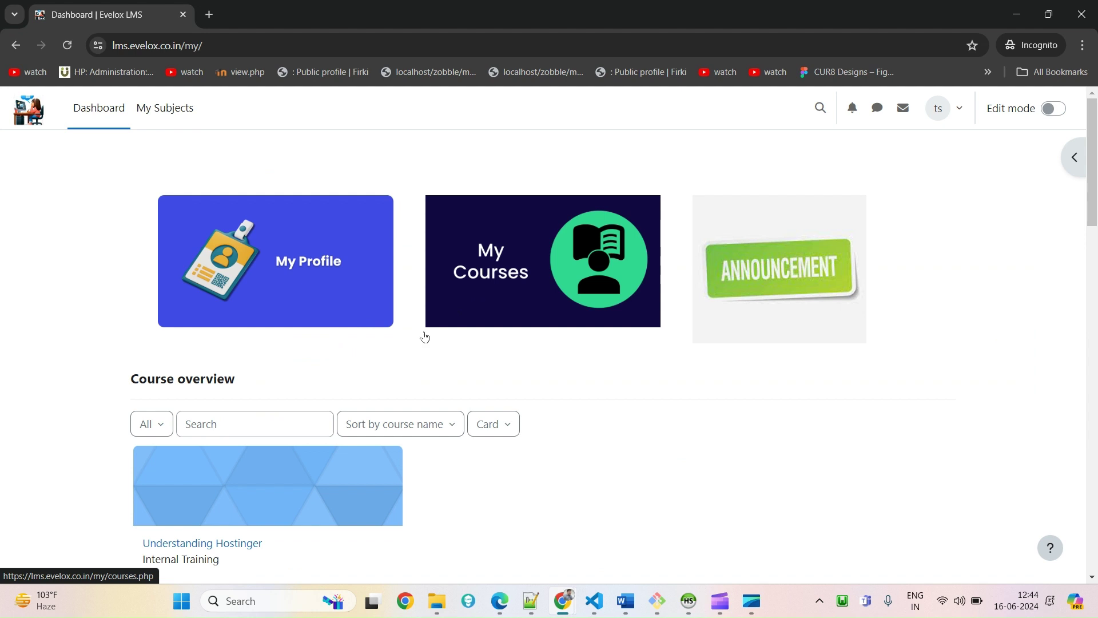
# Open the Understanding Hostinger course card from the dashboard's Course overview
pyautogui.scroll(-5, 401, 343)
pyautogui.scroll(4, 375, 356)
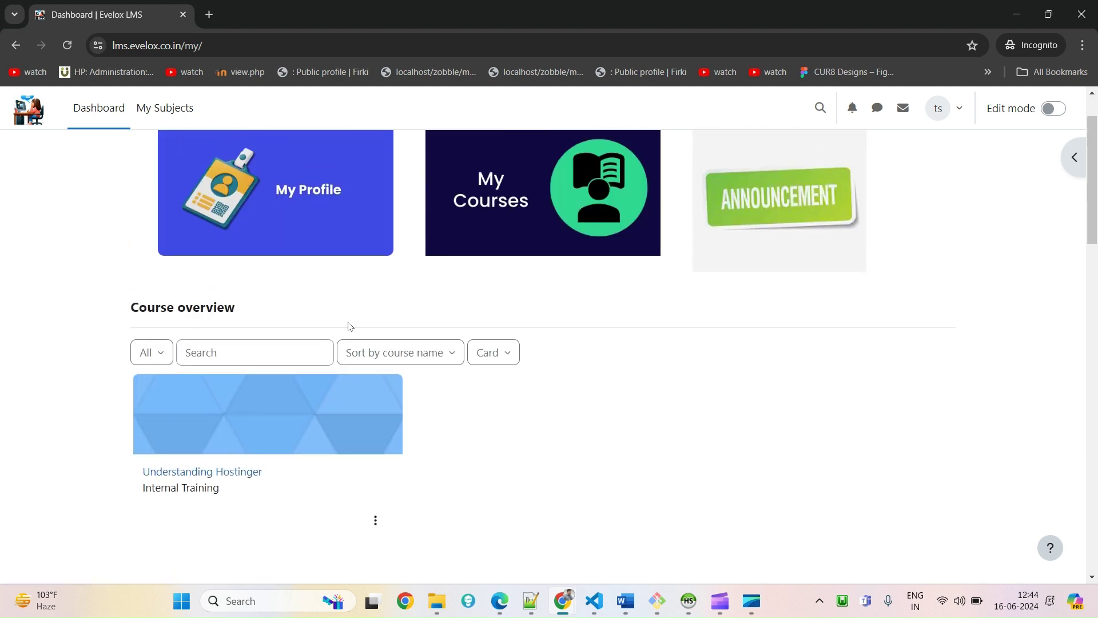
pyautogui.moveTo(349, 326); pyautogui.dragTo(130, 312)
pyautogui.scroll(-1, 343, 400)
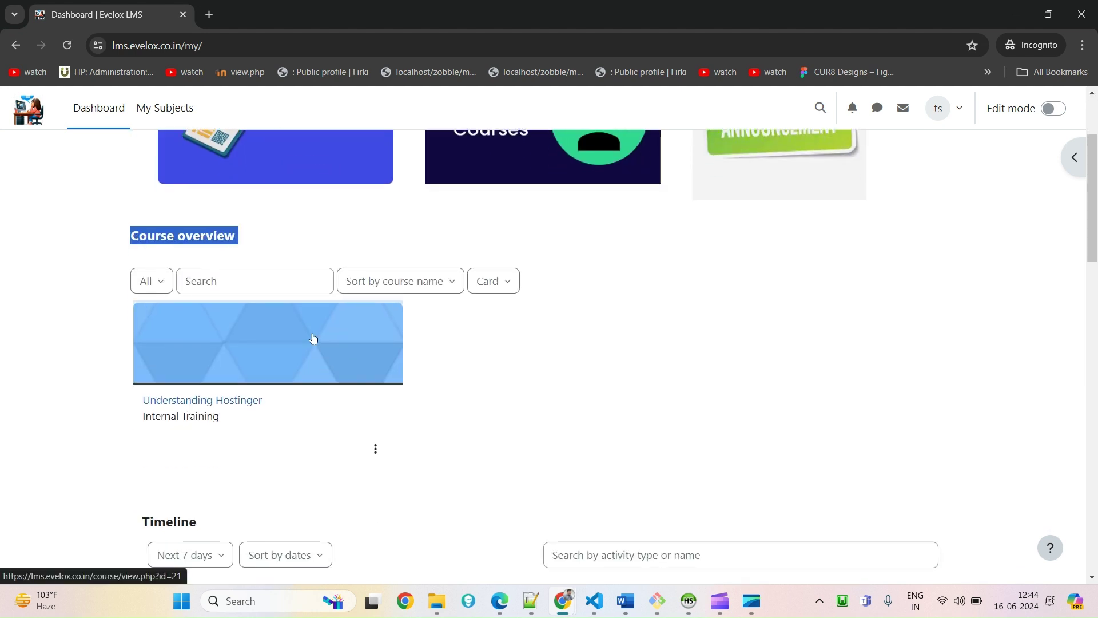
pyautogui.click(313, 338)
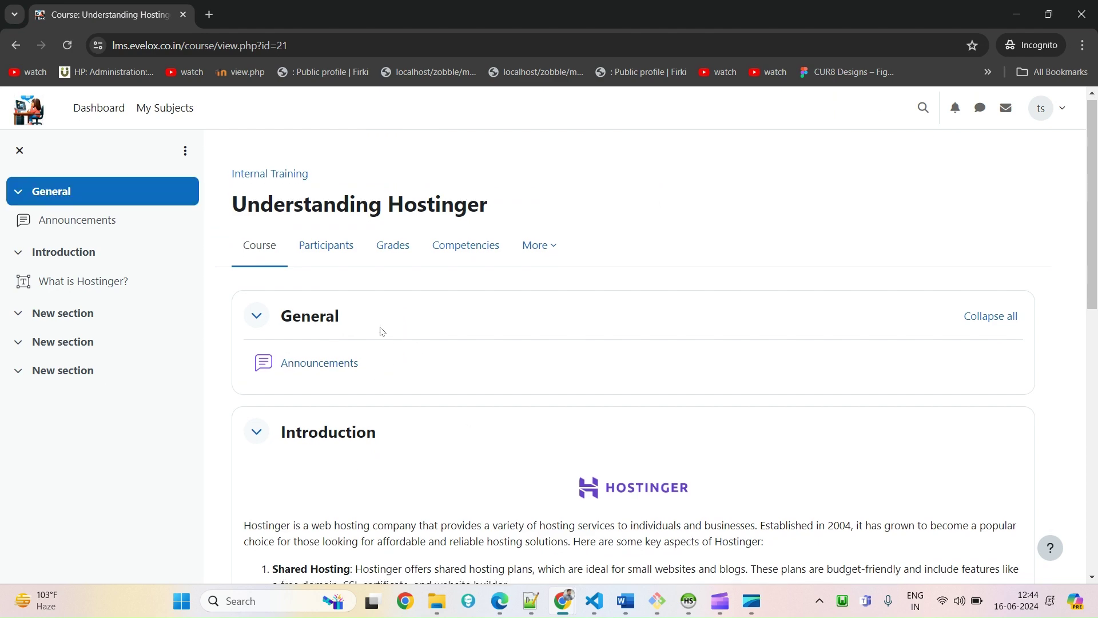
pyautogui.scroll(-10, 382, 331)
pyautogui.scroll(10, 570, 342)
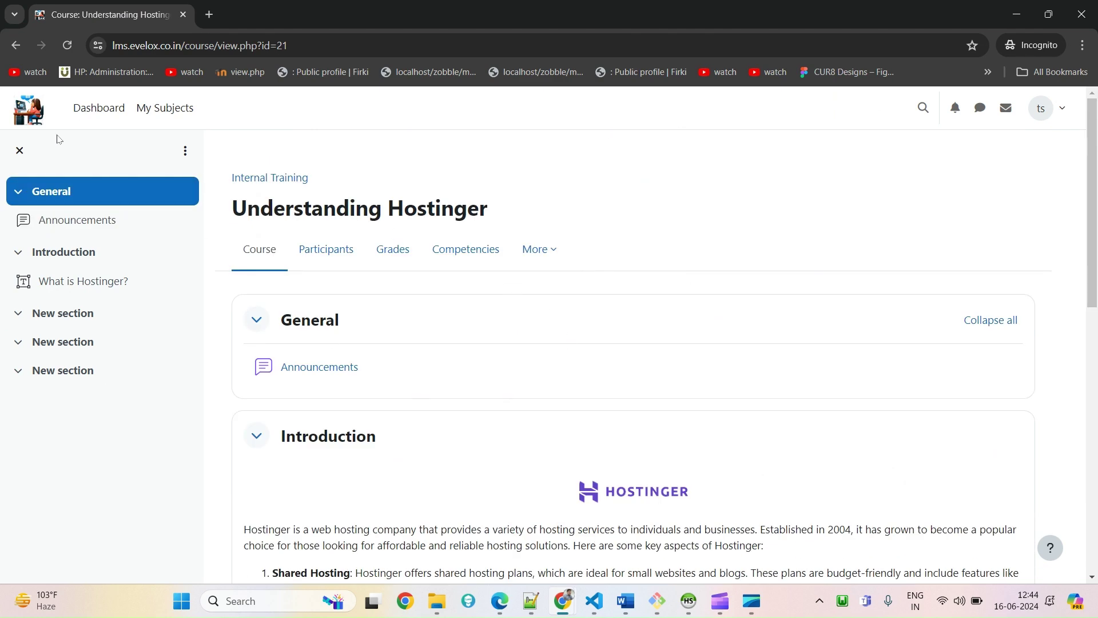
pyautogui.click(36, 117)
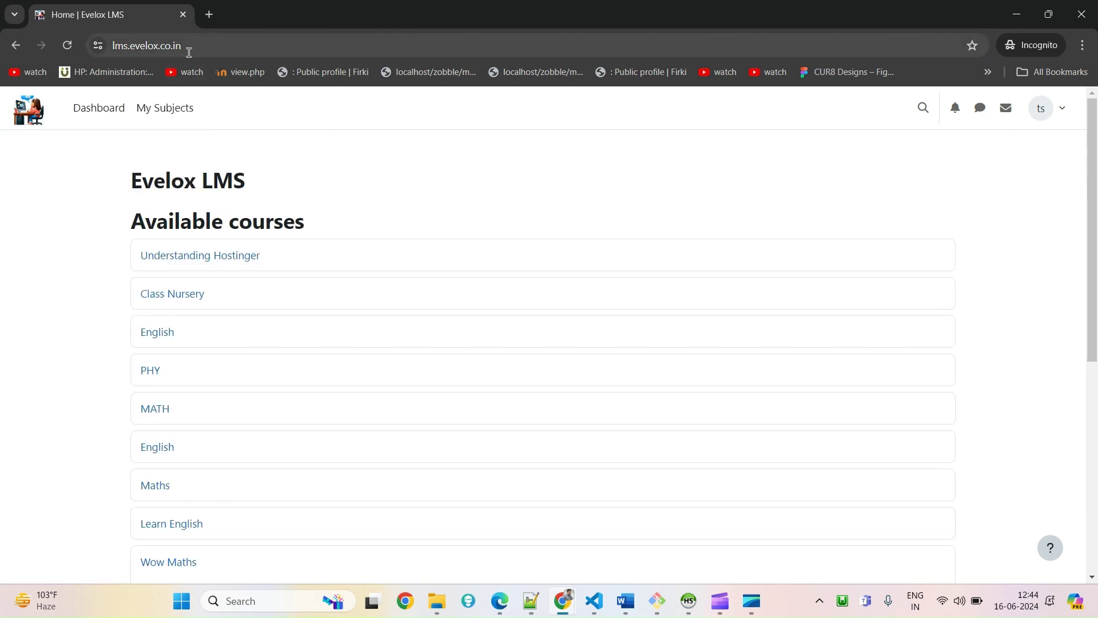
pyautogui.scroll(-7, 275, 401)
pyautogui.scroll(7, 287, 449)
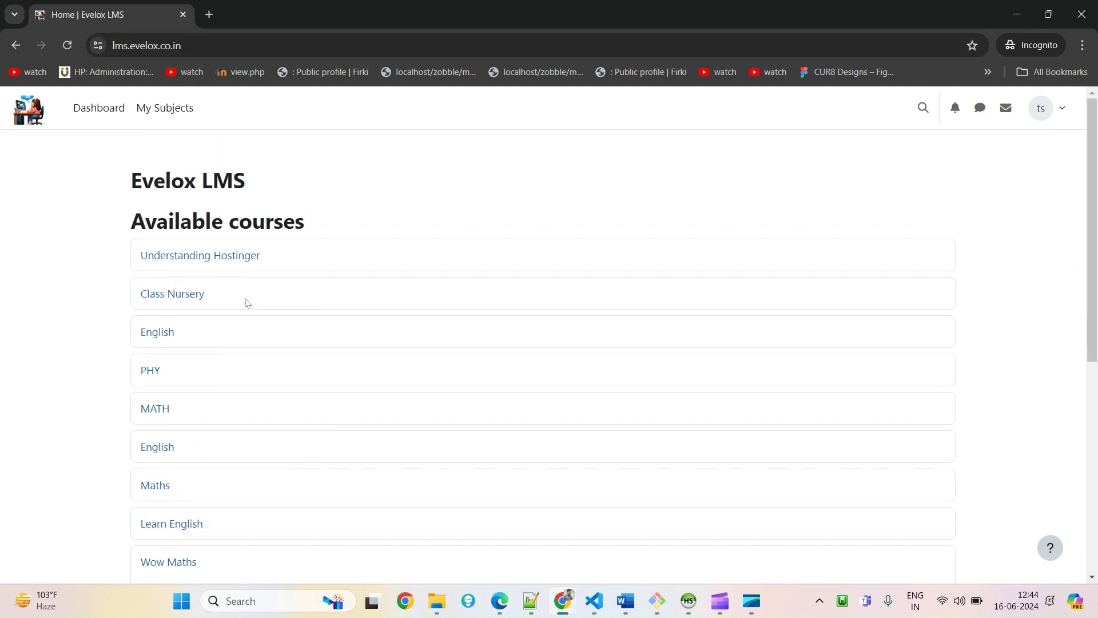
pyautogui.moveTo(305, 272); pyautogui.dragTo(126, 271)
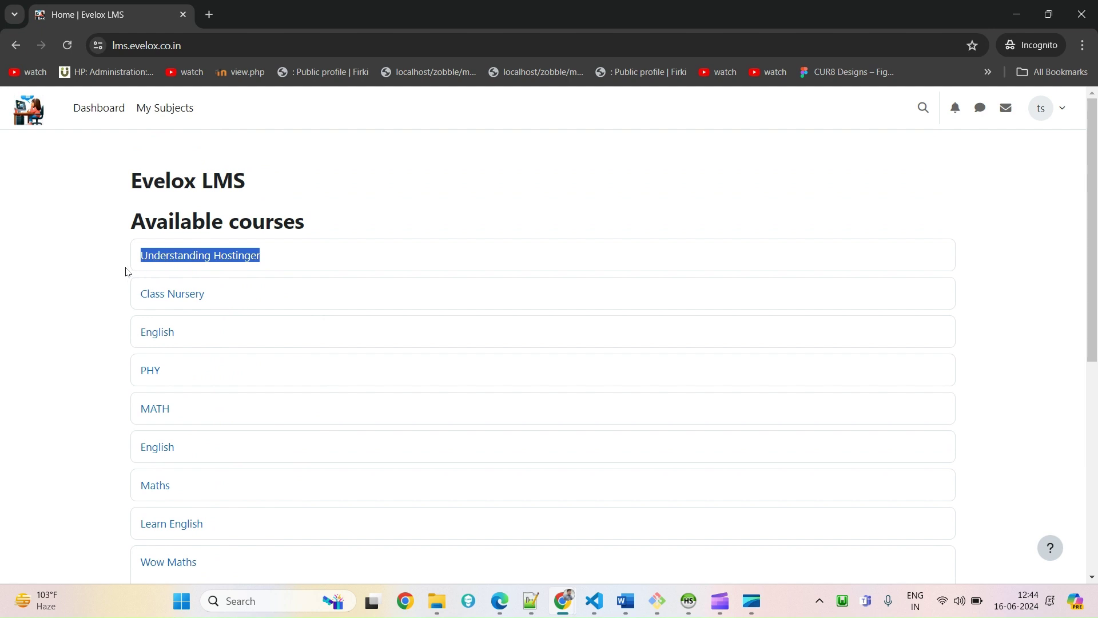
pyautogui.click(295, 259)
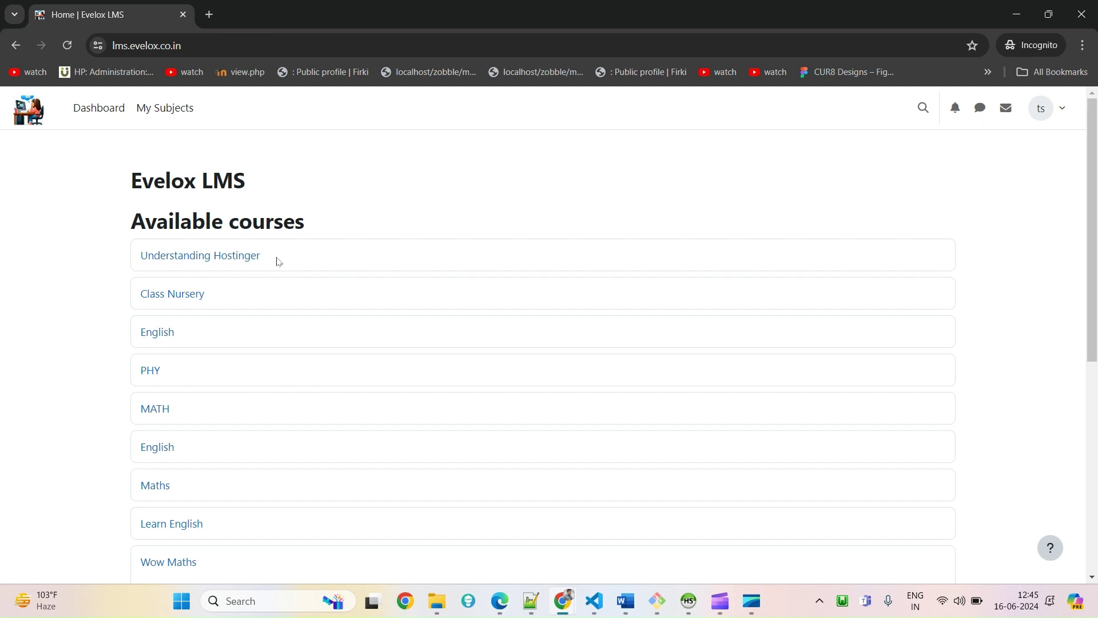
# Highlight Understanding Hostinger in the learner's profile course details, then switch to the admin window
pyautogui.click(1060, 110)
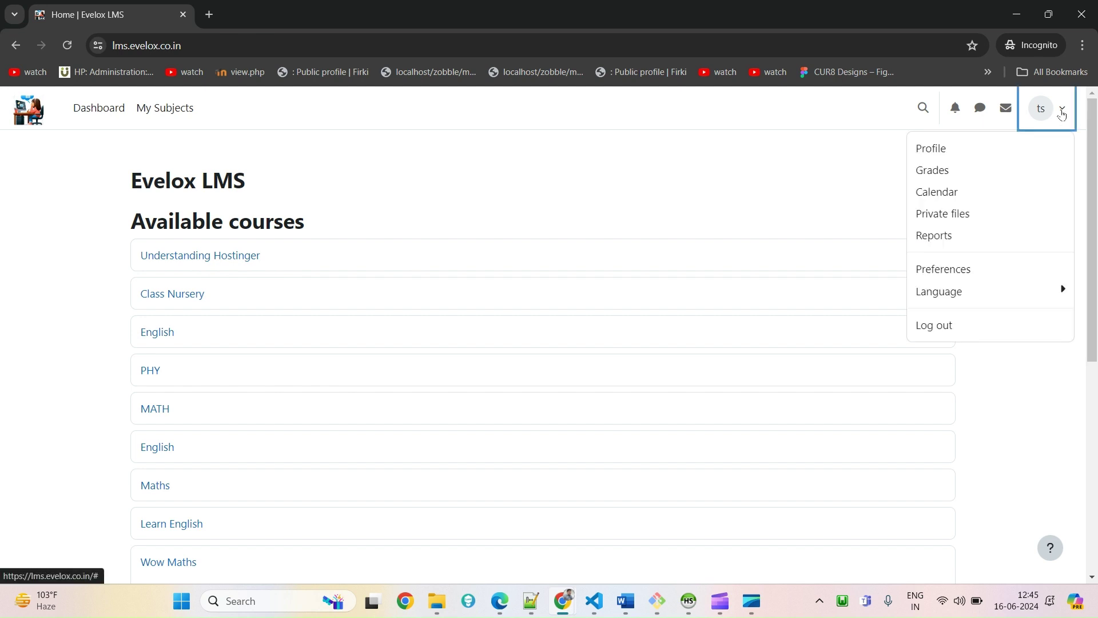
pyautogui.click(966, 150)
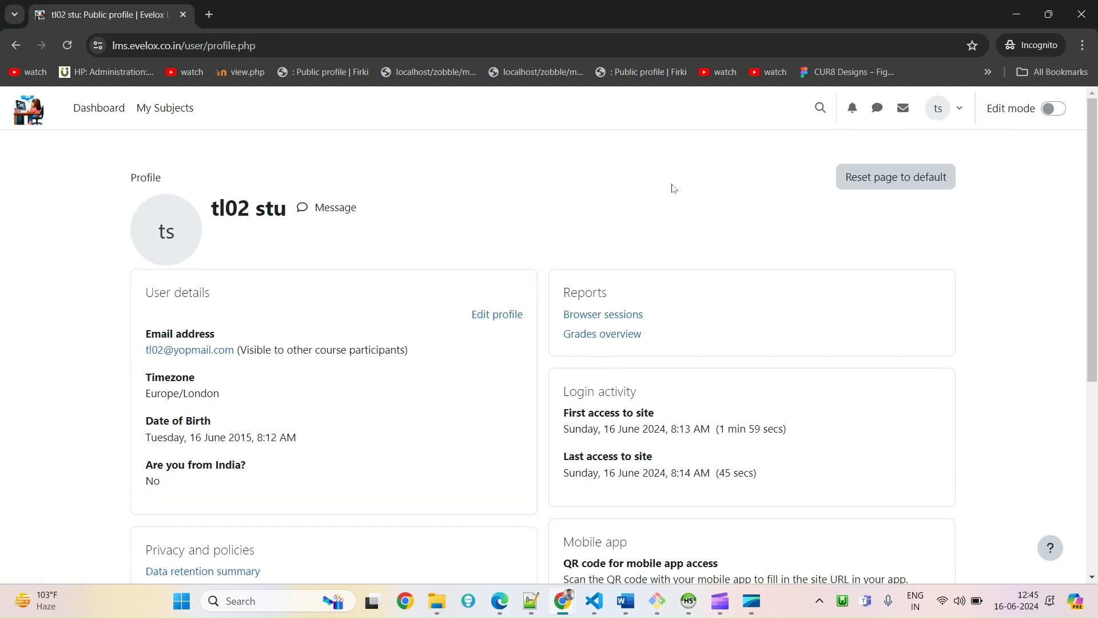
pyautogui.scroll(-4, 218, 429)
pyautogui.moveTo(320, 465); pyautogui.dragTo(223, 443)
pyautogui.tripleClick(296, 455)
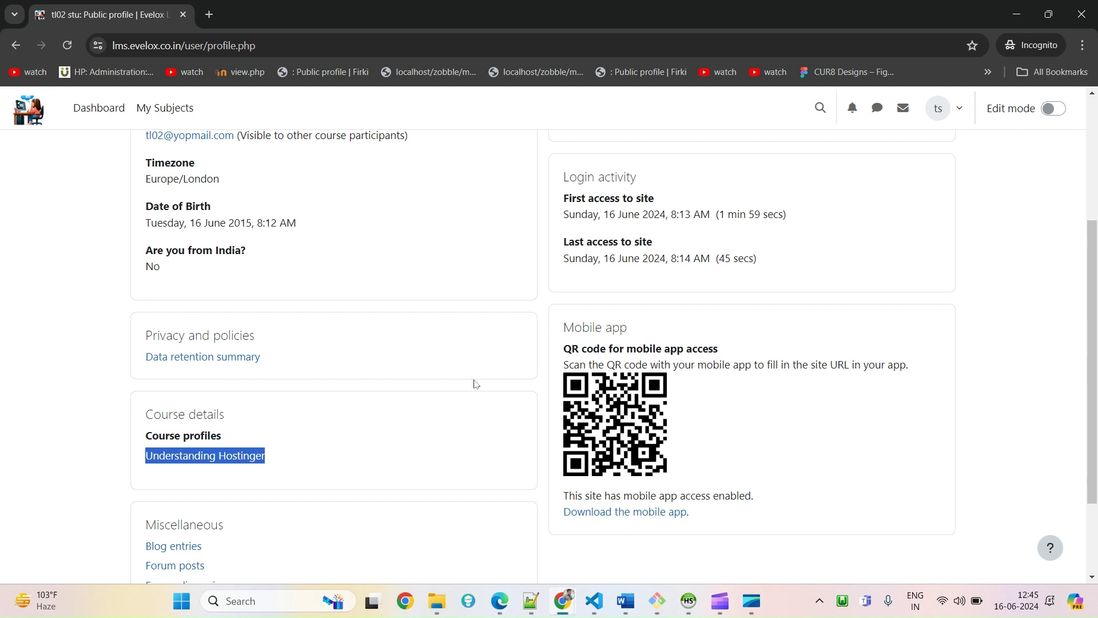
pyautogui.hotkey('alt', 'Tab')
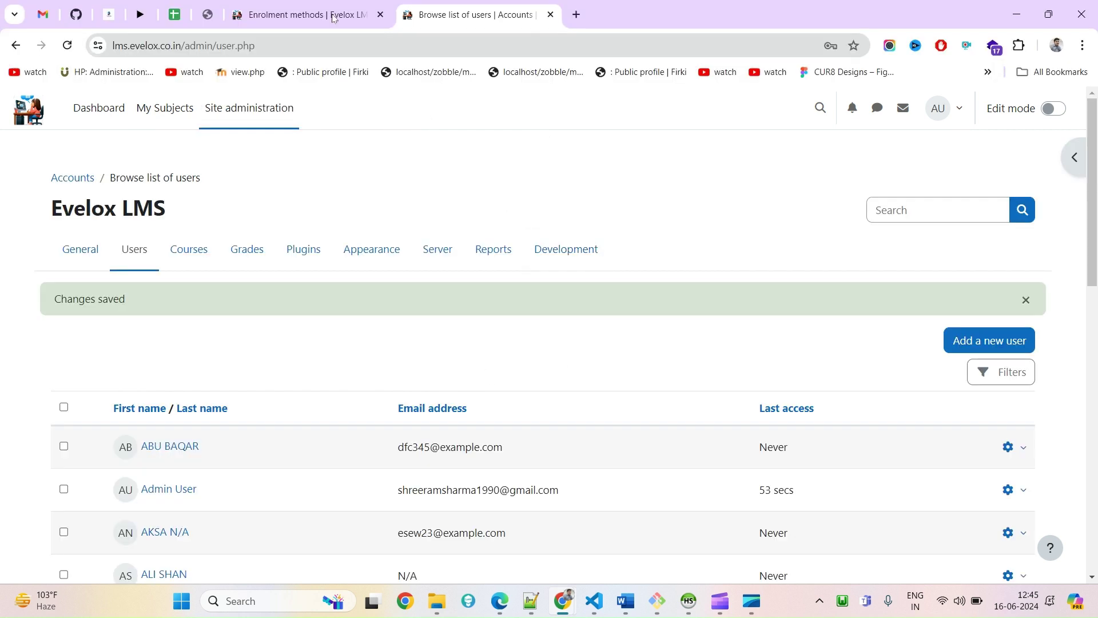
# Open the course's Self enrolment settings and place the cursor in the empty Enrolment key field
pyautogui.click(334, 16)
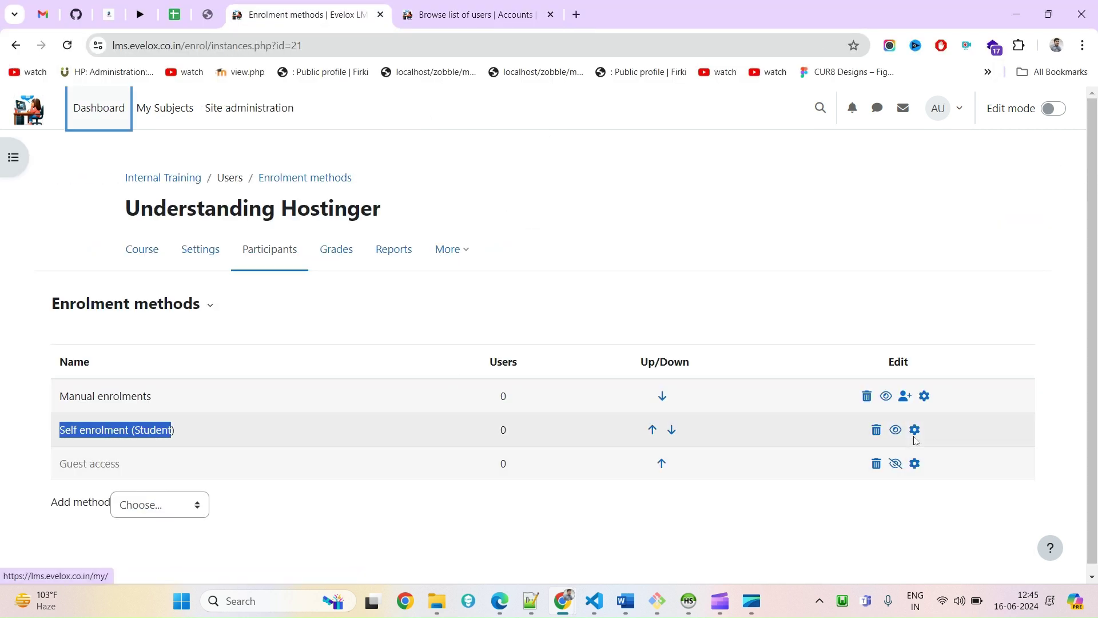
pyautogui.click(915, 431)
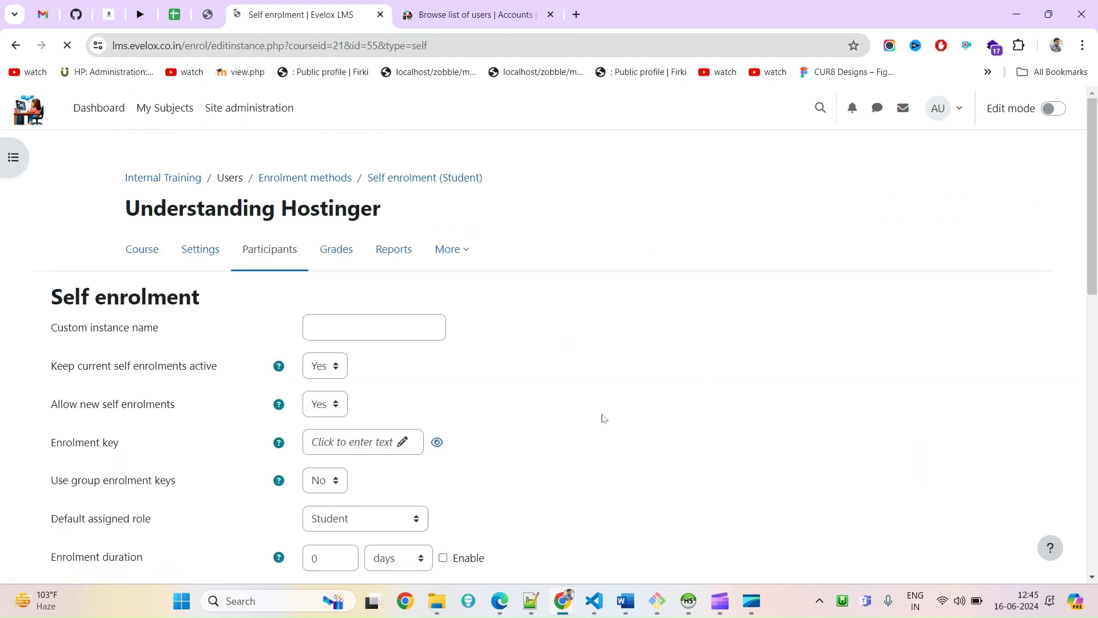
pyautogui.scroll(-3, 603, 418)
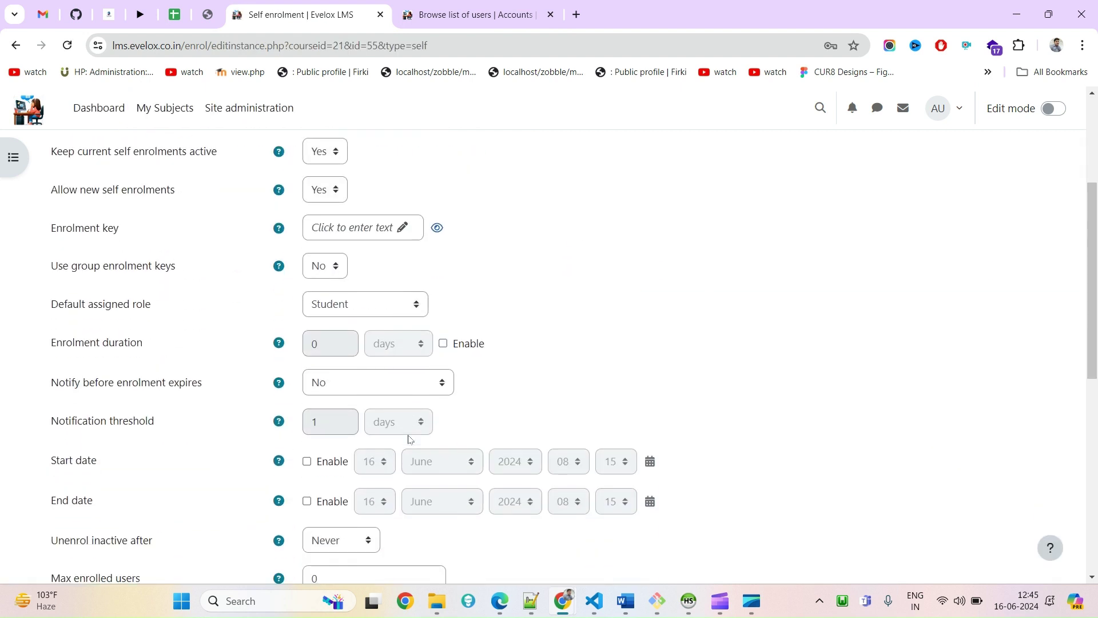
pyautogui.click(402, 229)
pyautogui.click(404, 229)
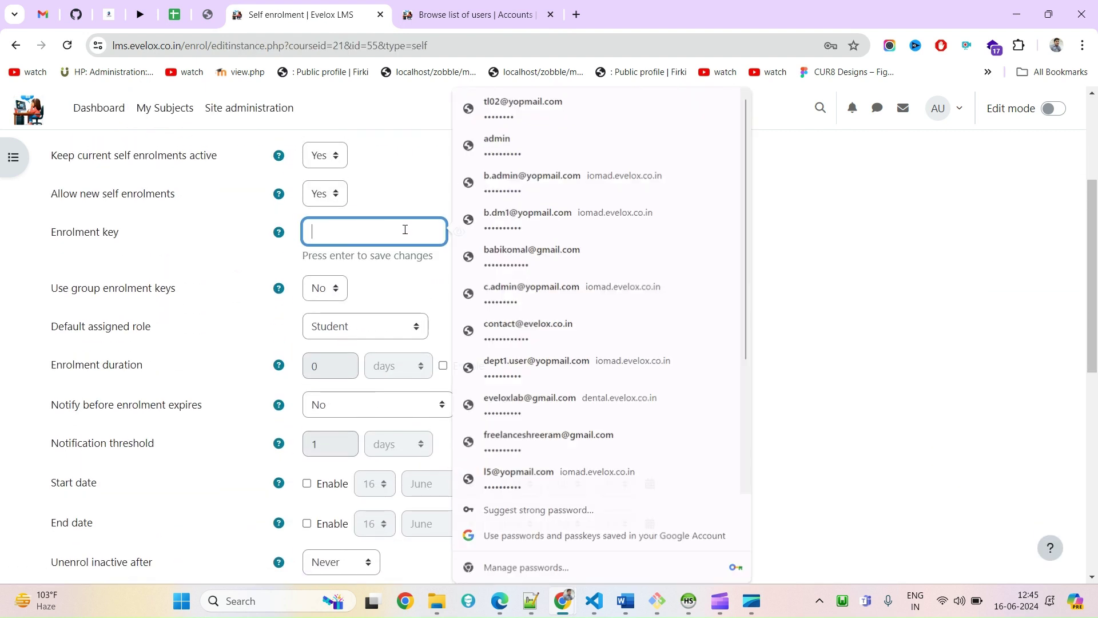
pyautogui.scroll(2, 364, 306)
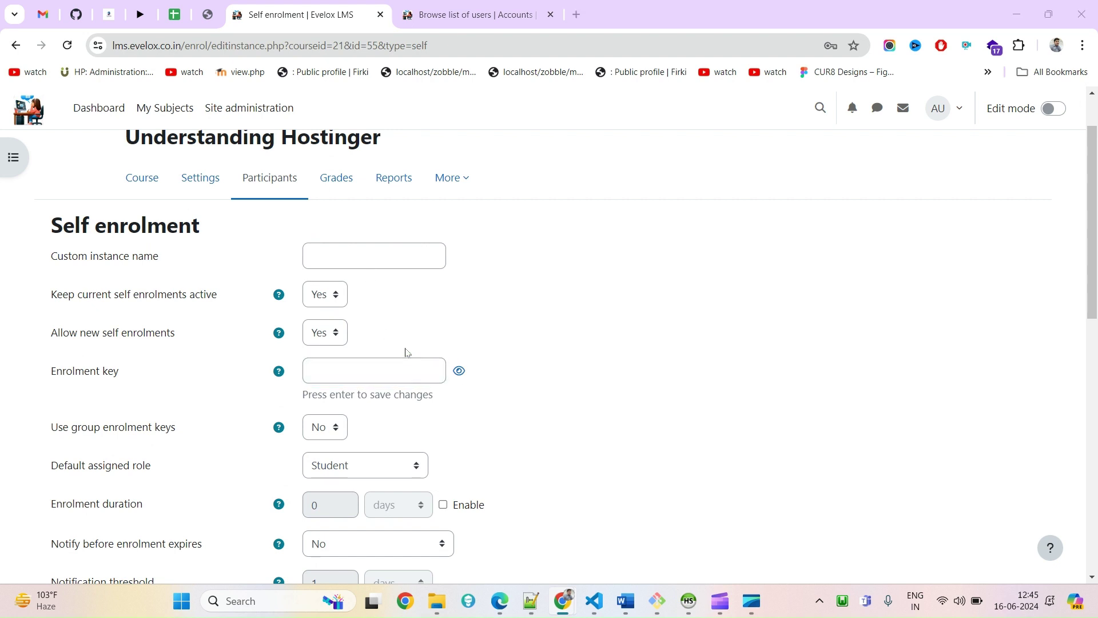
# Switch between the learner's window and the self enrolment settings, ending on the learner's profile
pyautogui.hotkey('alt', 'Tab')
pyautogui.scroll(3, 142, 201)
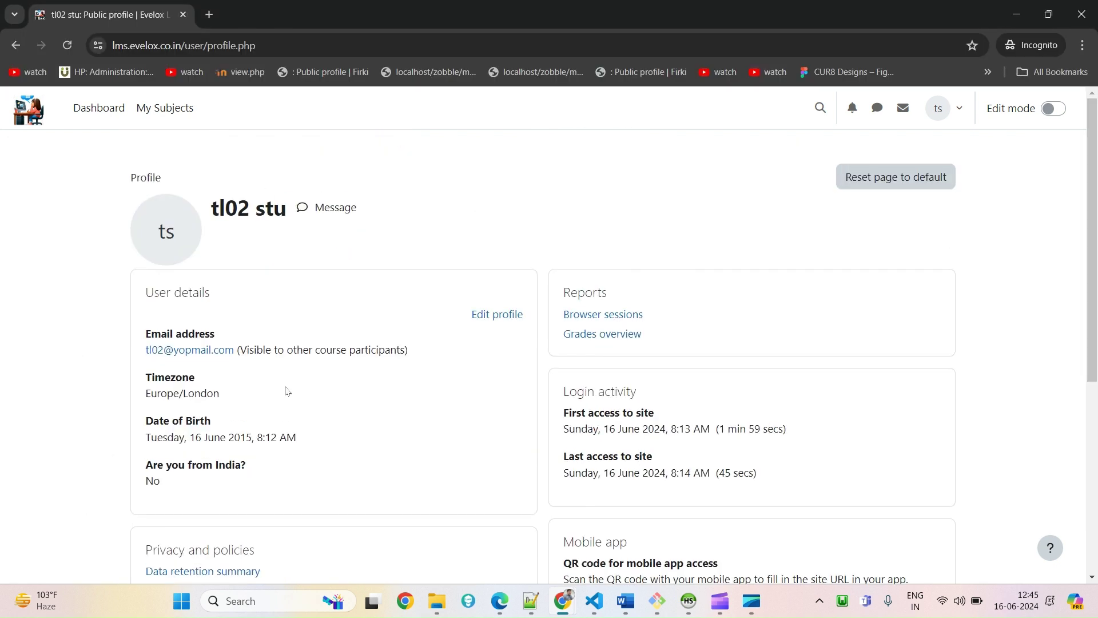
pyautogui.hotkey('alt', 'Tab')
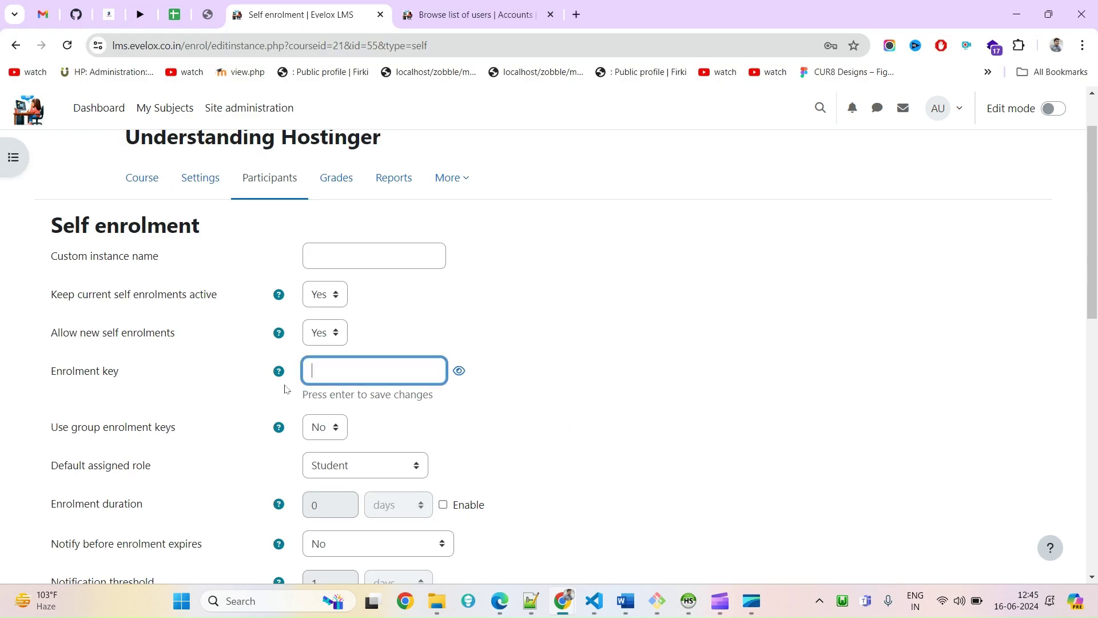
pyautogui.scroll(-10, 709, 394)
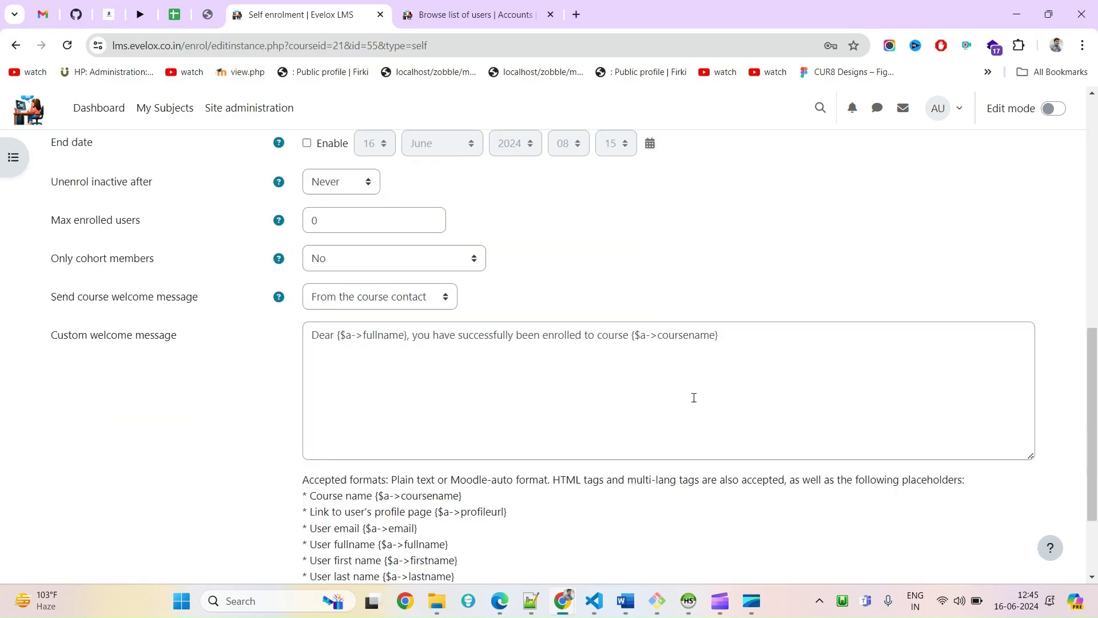
pyautogui.scroll(12, 578, 434)
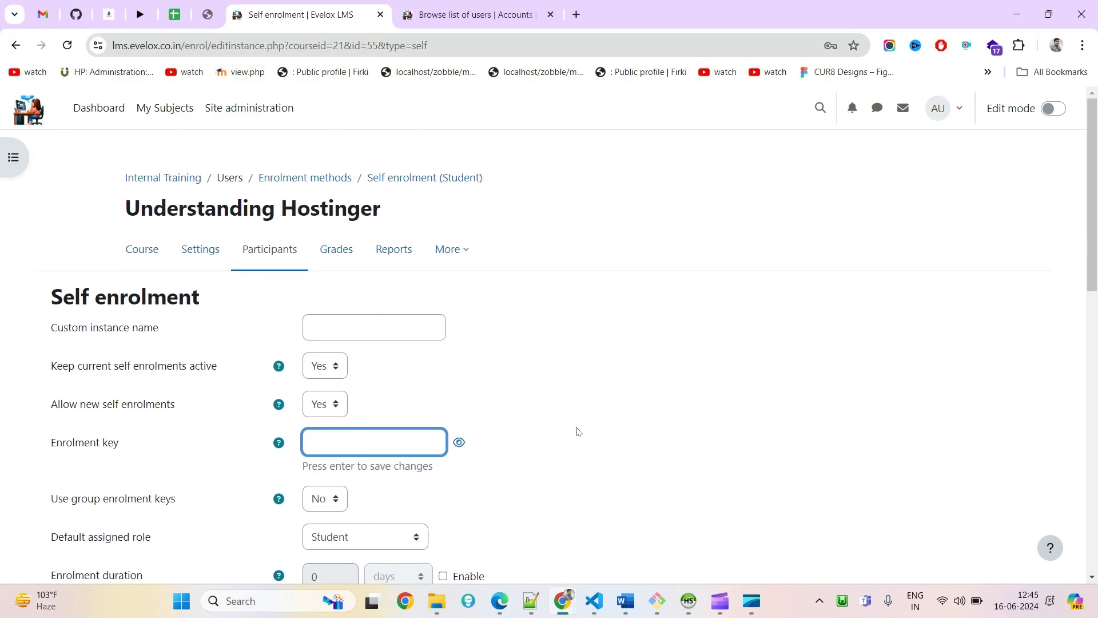
pyautogui.hotkey('alt', 'Tab')
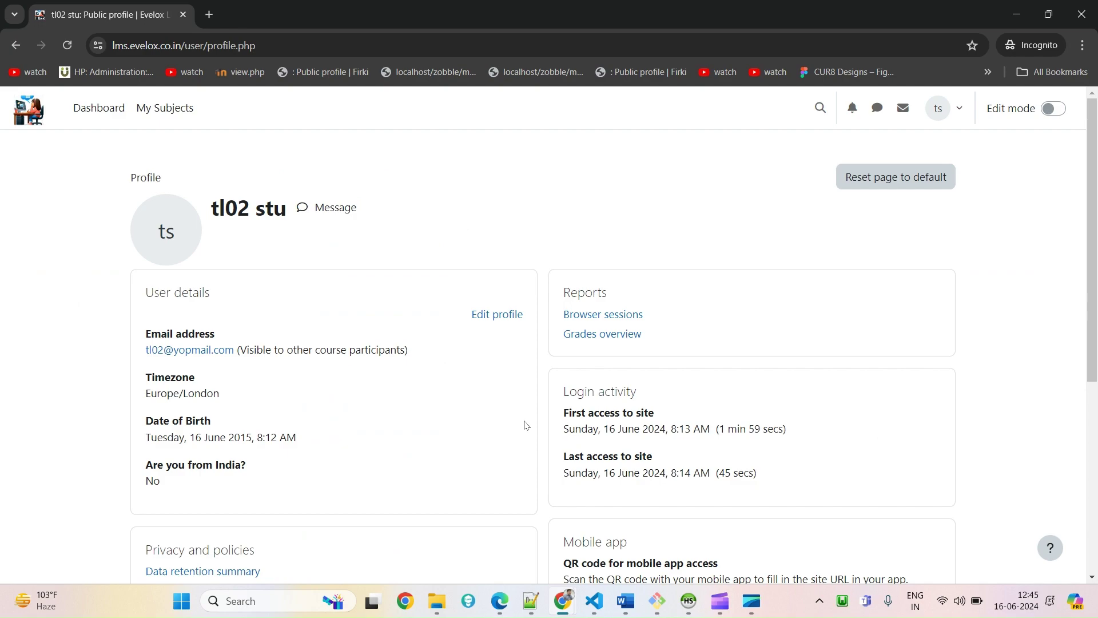